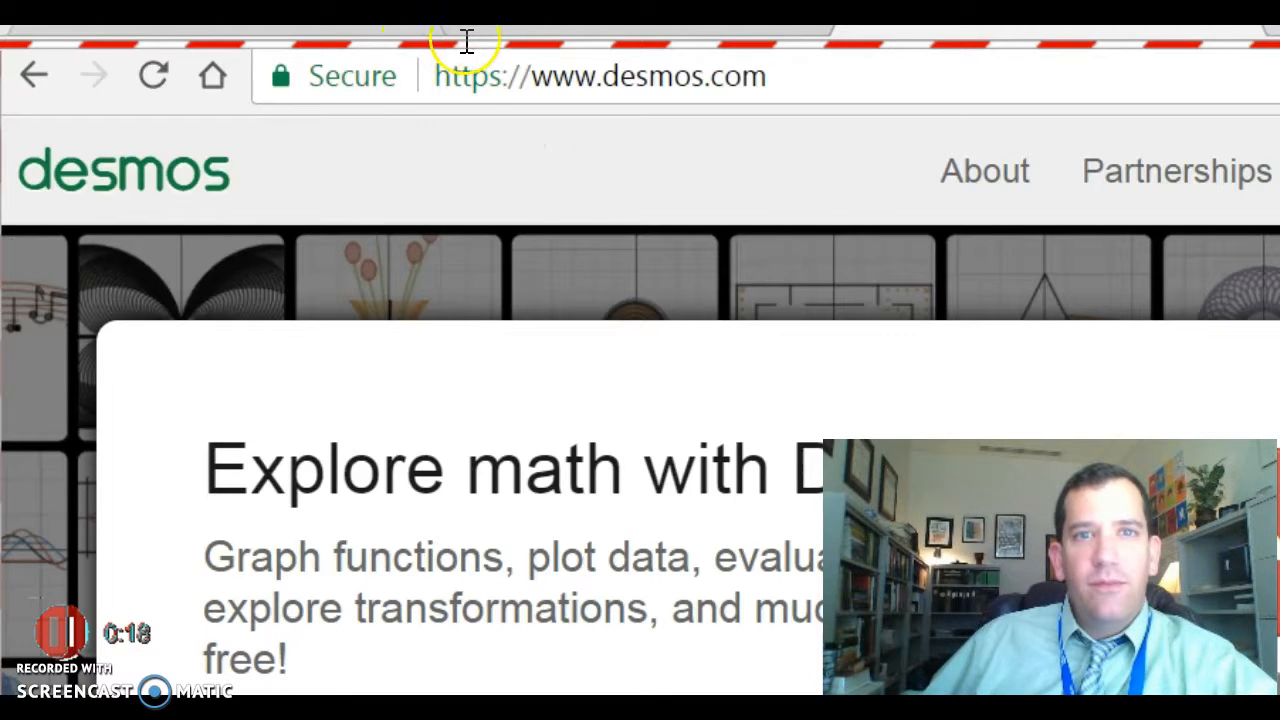
Start a new graph, enter y = x + 7, hide the keypad and pan to show the line.
left_click(1012, 395)
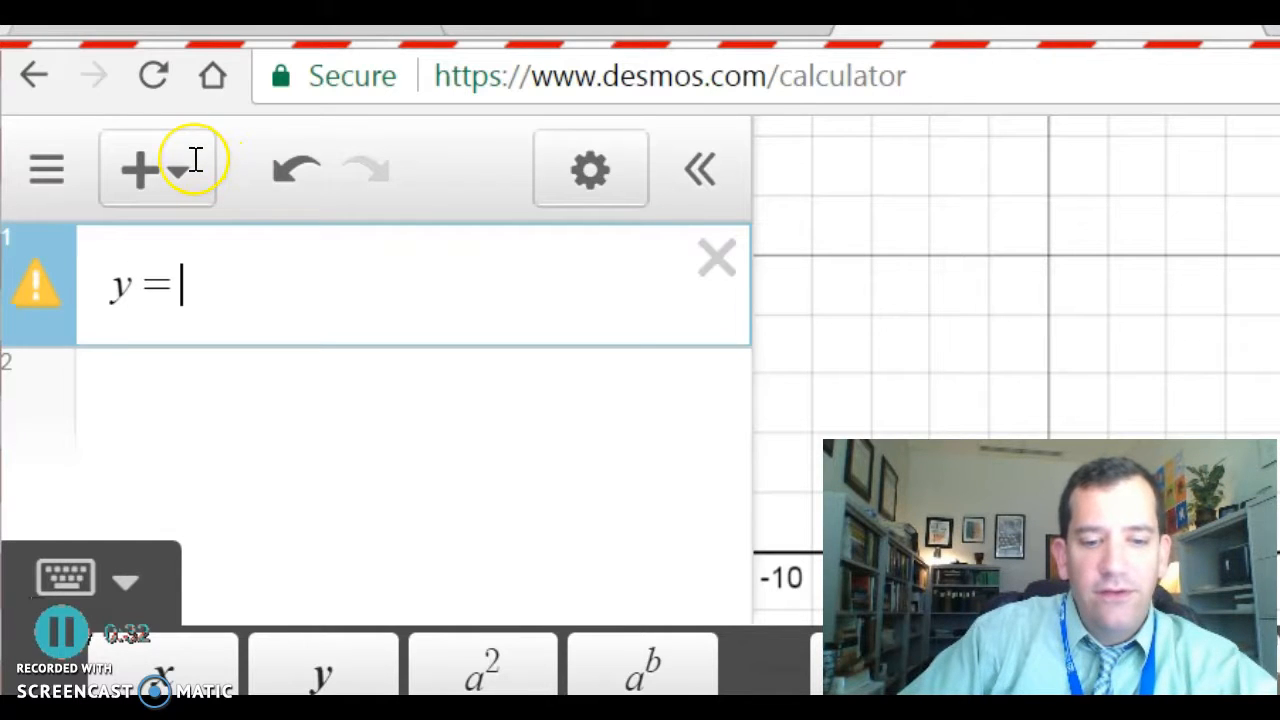
type("x")
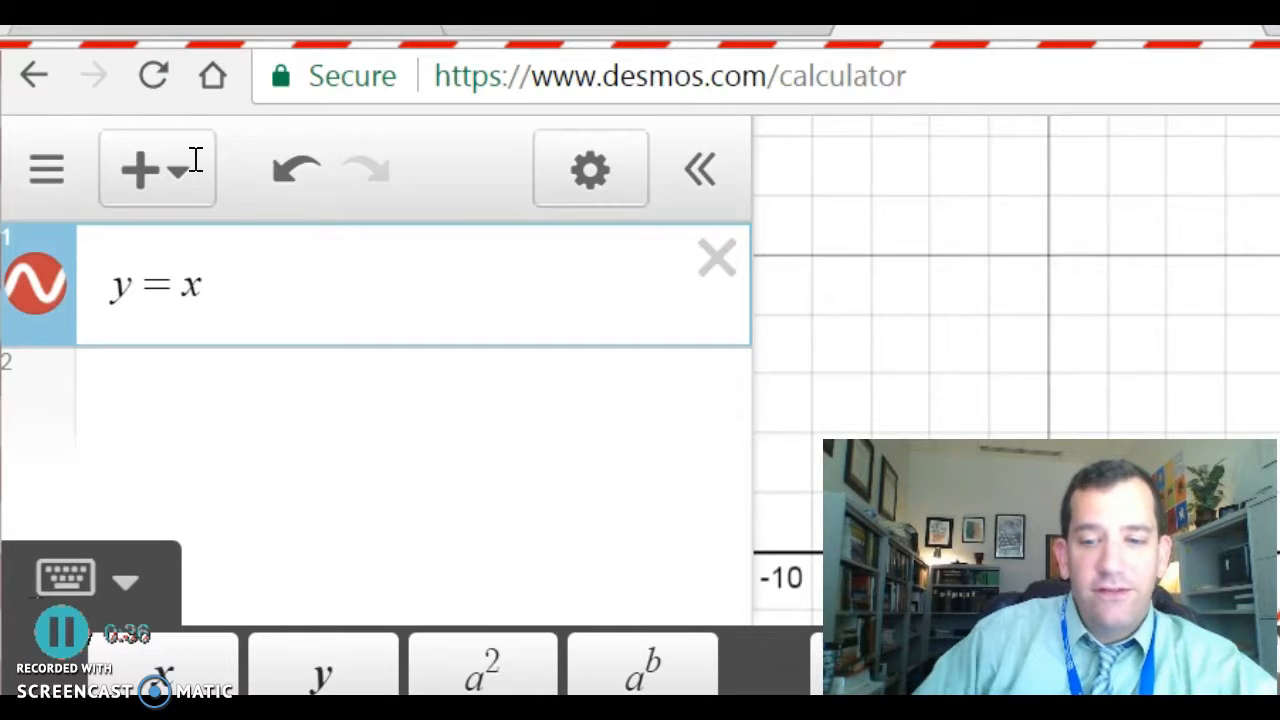
type("+7")
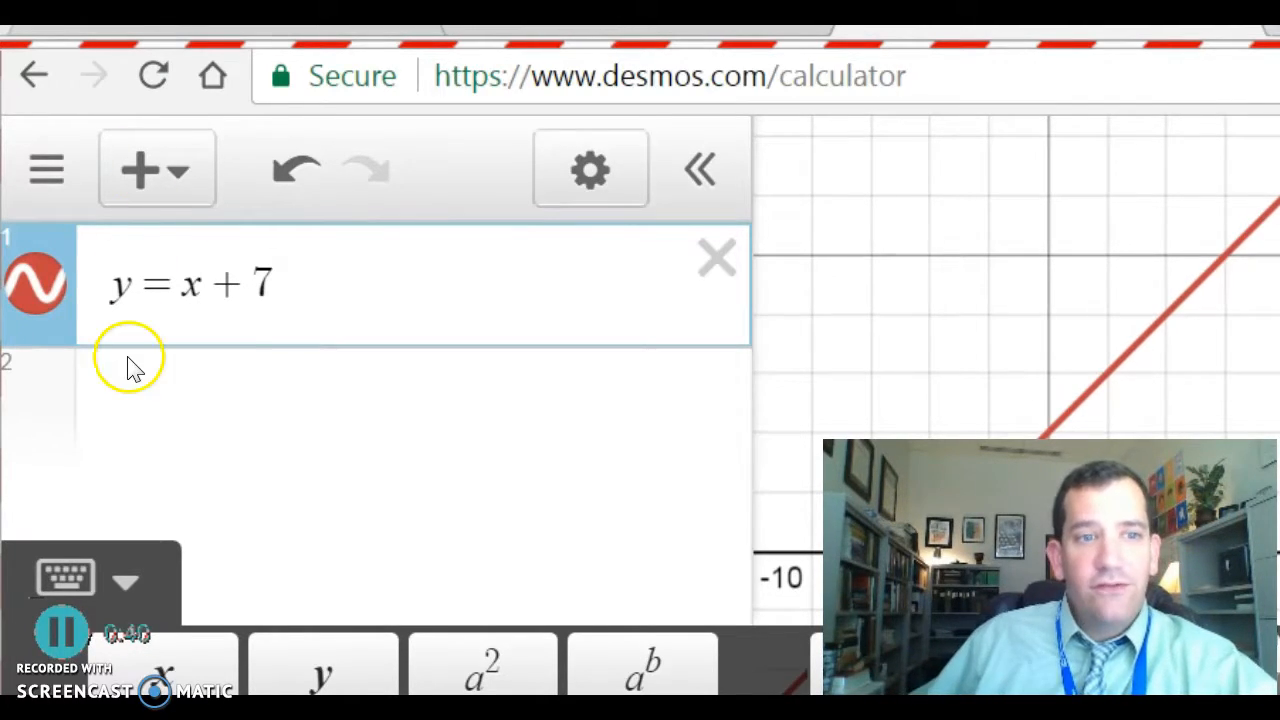
left_click(93, 376)
left_click_drag(765, 305, 793, 400)
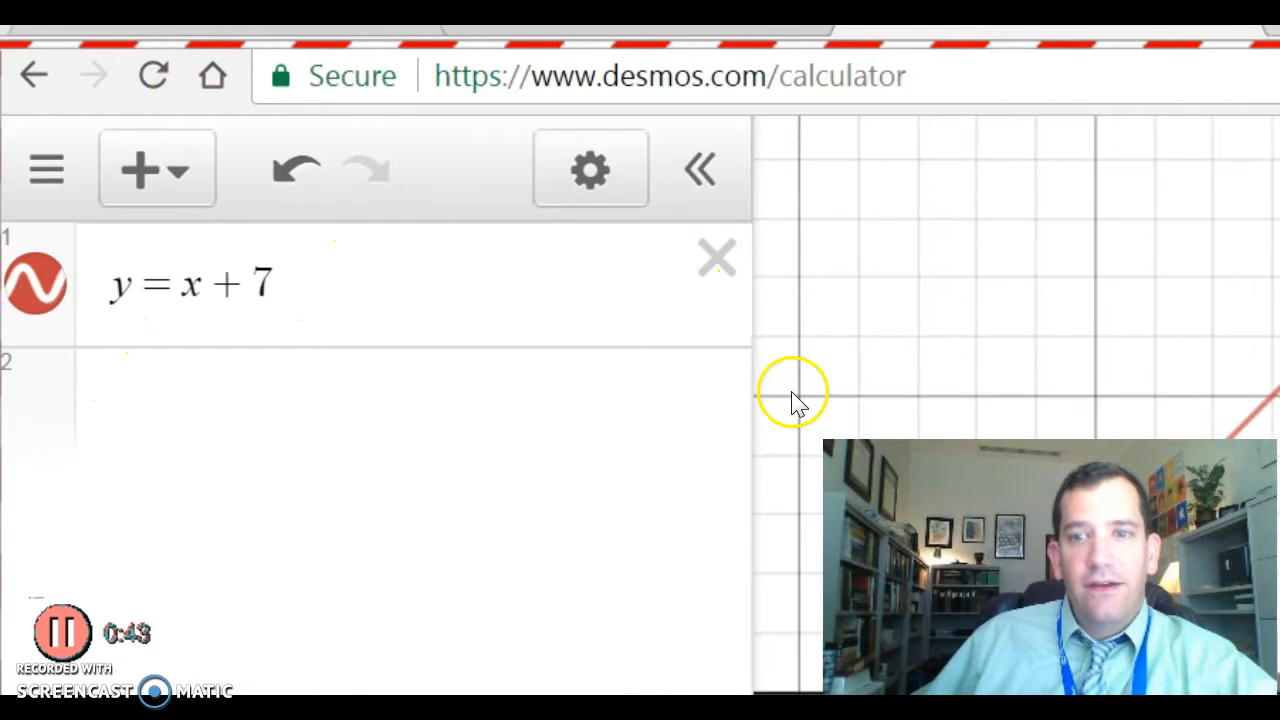
Add a second line y = 2x + 5, then replace its coefficient 2 with m.
left_click(233, 183)
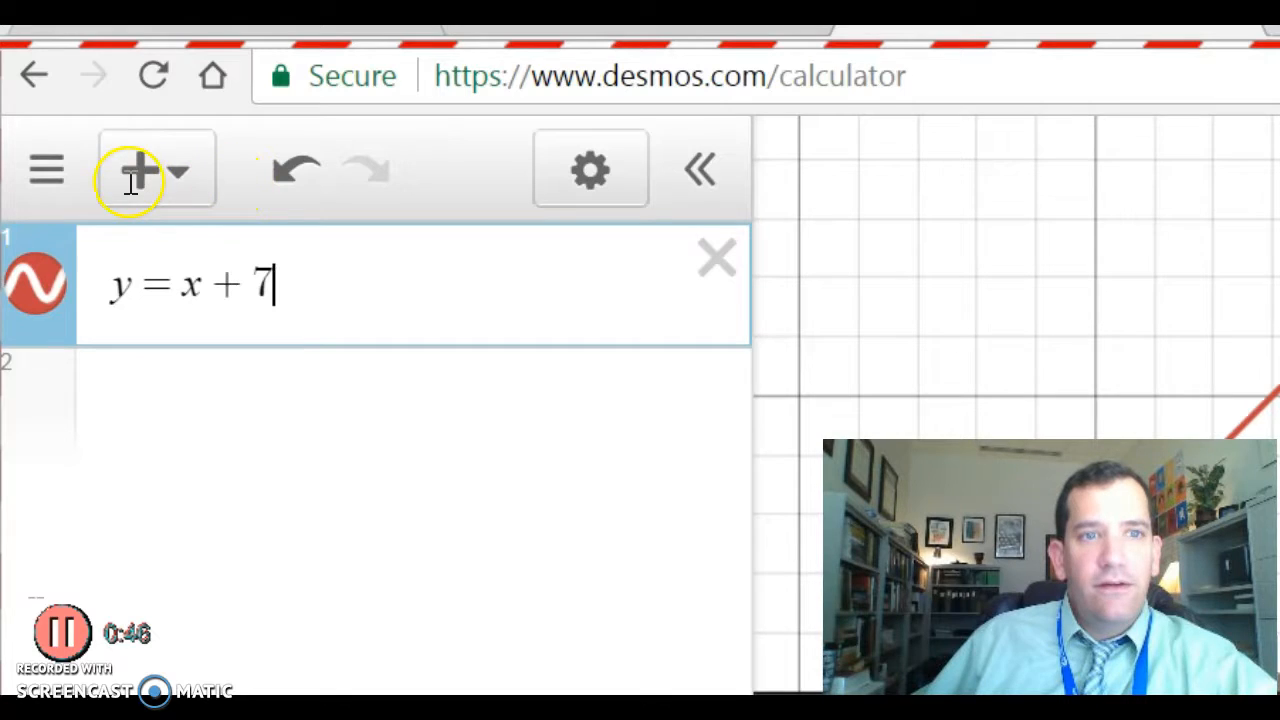
key("Return")
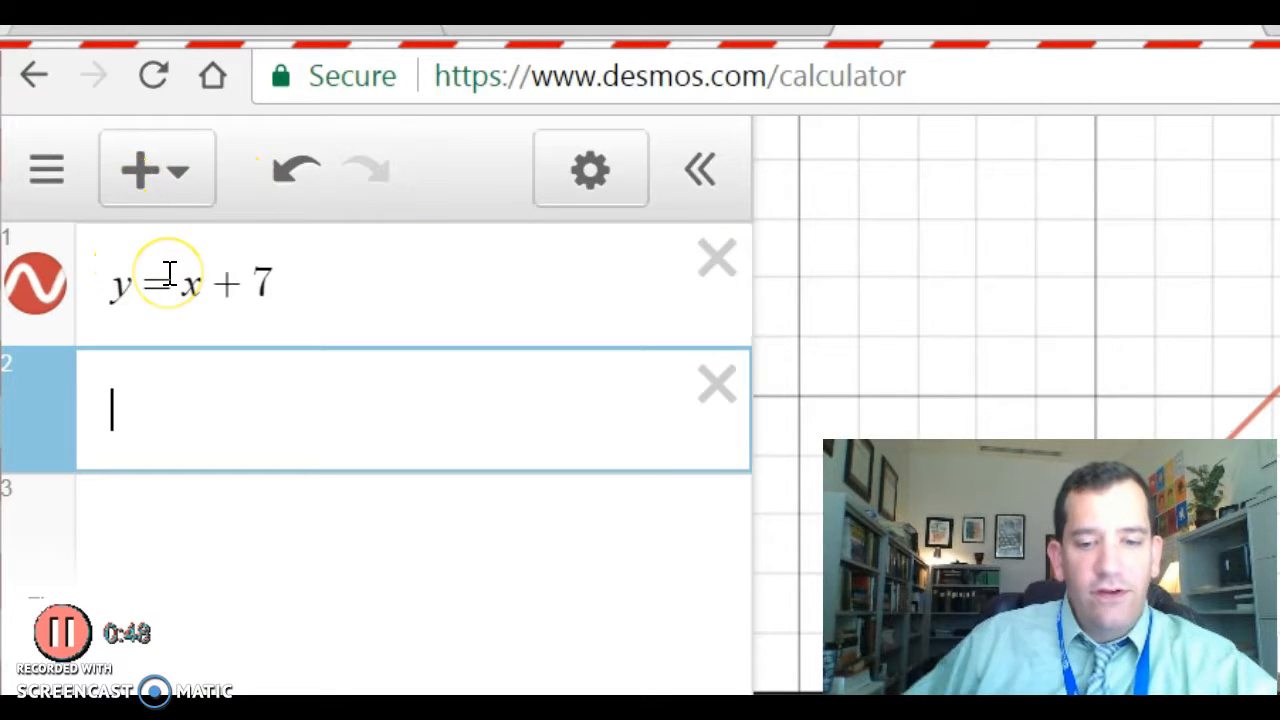
type("y = ")
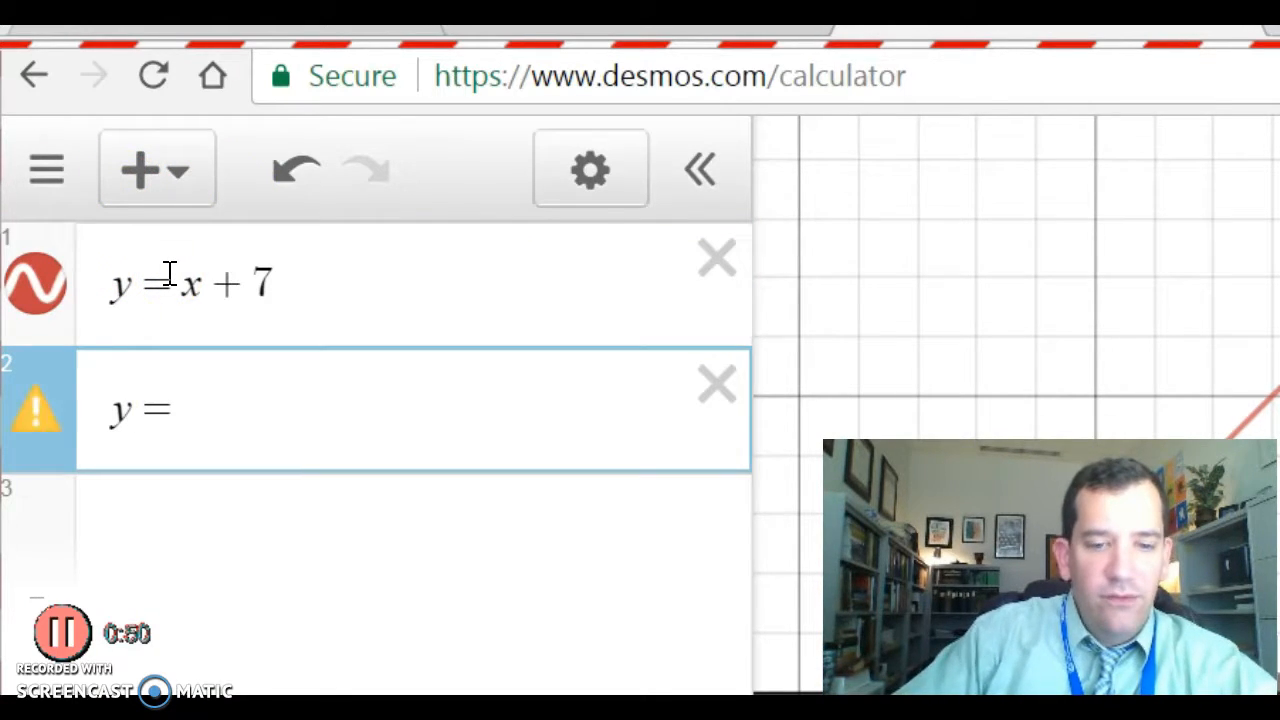
type("2x + 5")
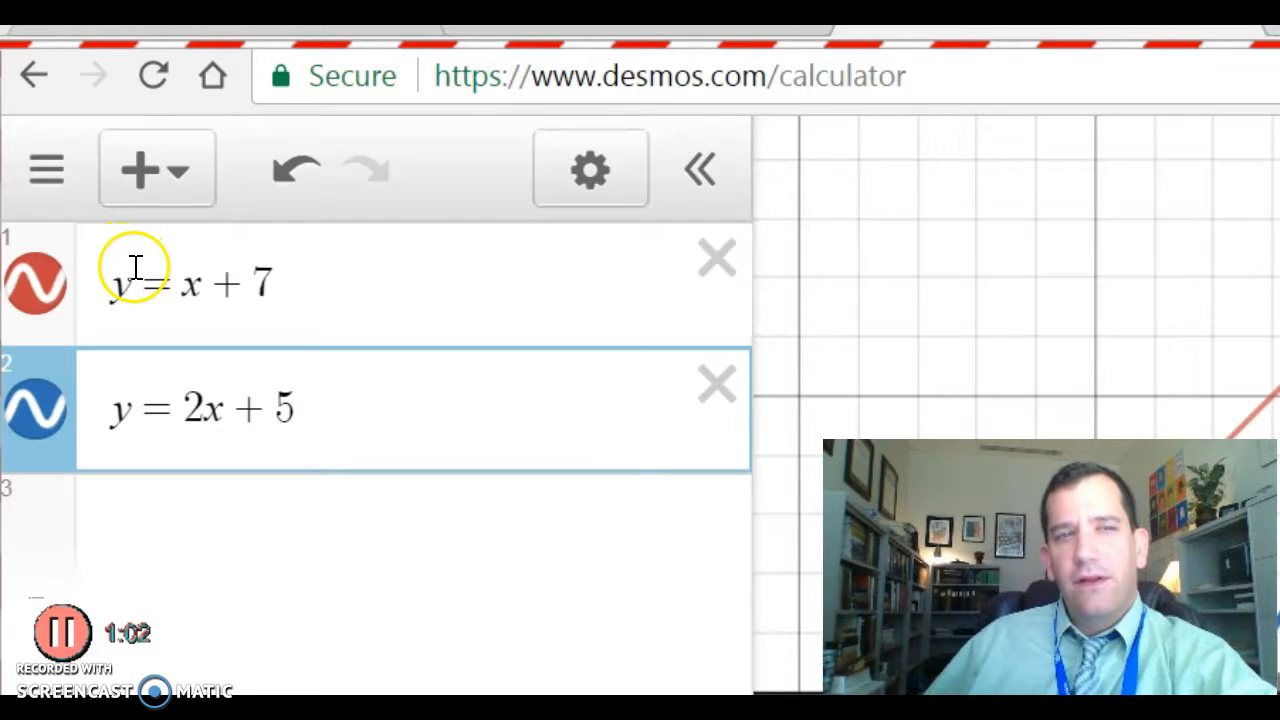
key("Left")
key("Left")
key("Left")
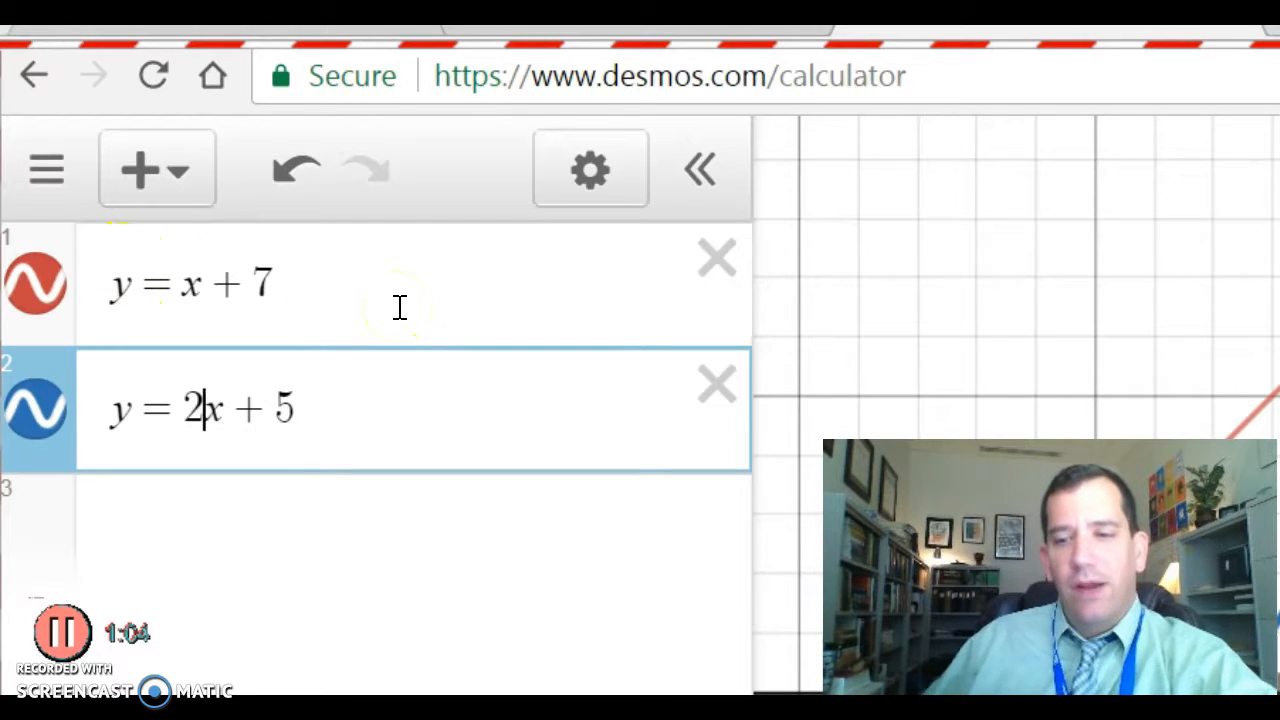
key("BackSpace")
type("m")
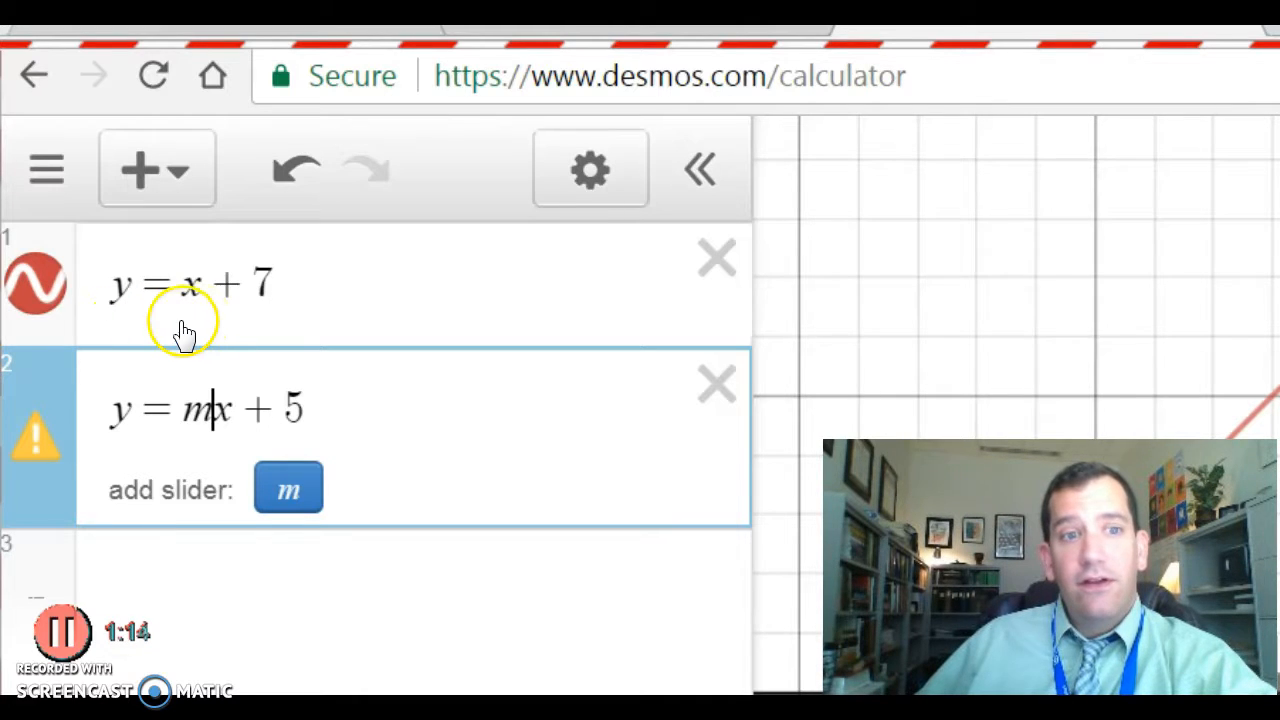
Add an m slider, change the constant 5 to b with its own slider, and set b to 2.5.
left_click(288, 487)
mouse_move(447, 600)
left_mouse_down()
mouse_move(371, 600)
mouse_move(483, 600)
left_mouse_up()
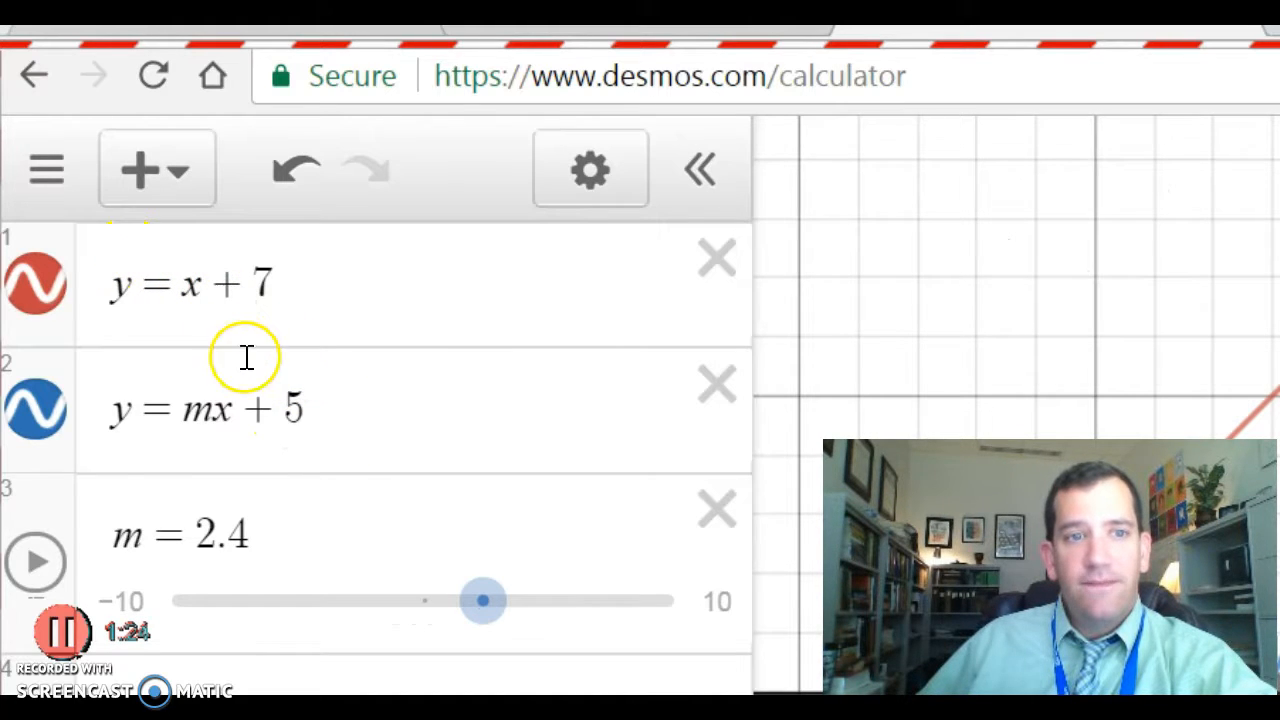
left_click(330, 412)
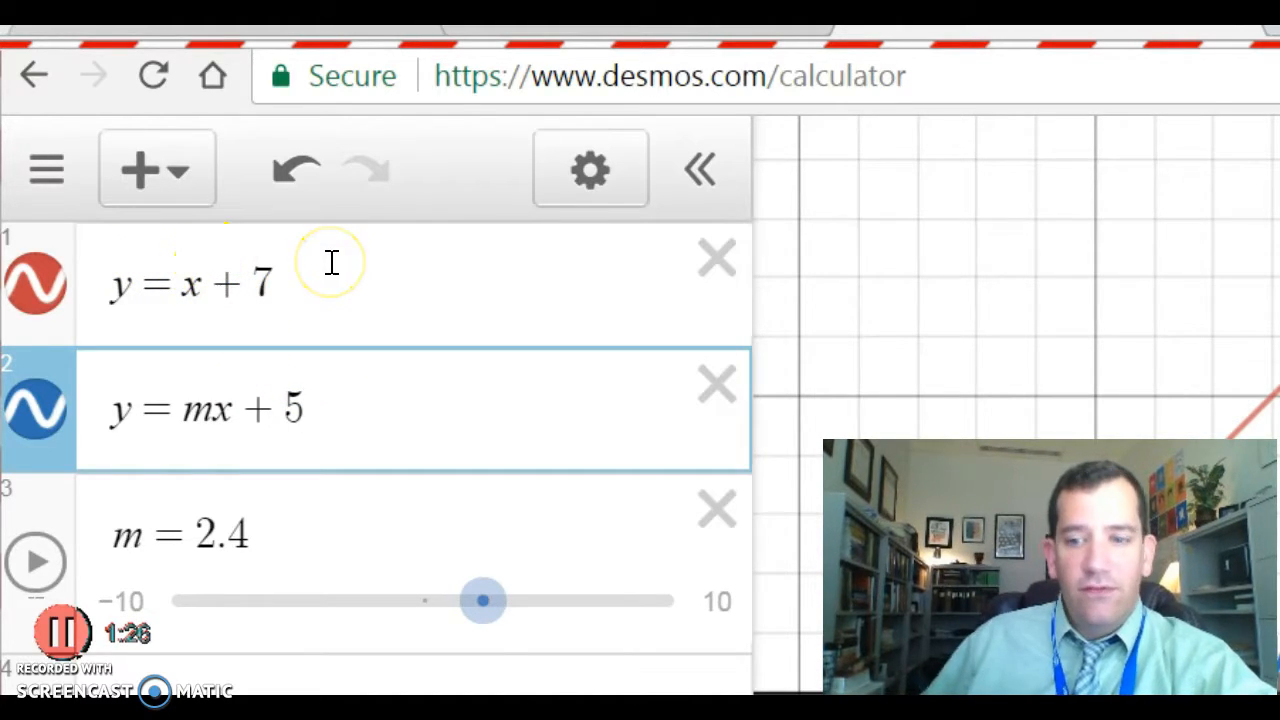
key("BackSpace")
type("b")
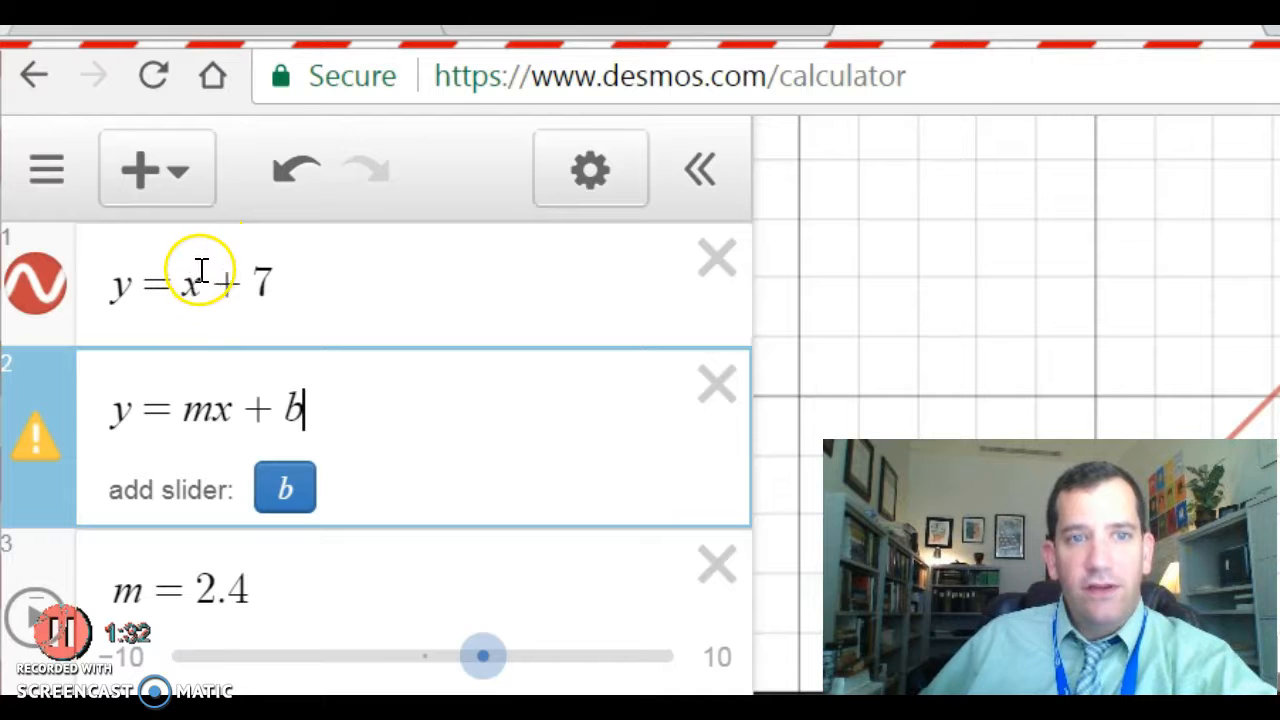
left_click(285, 488)
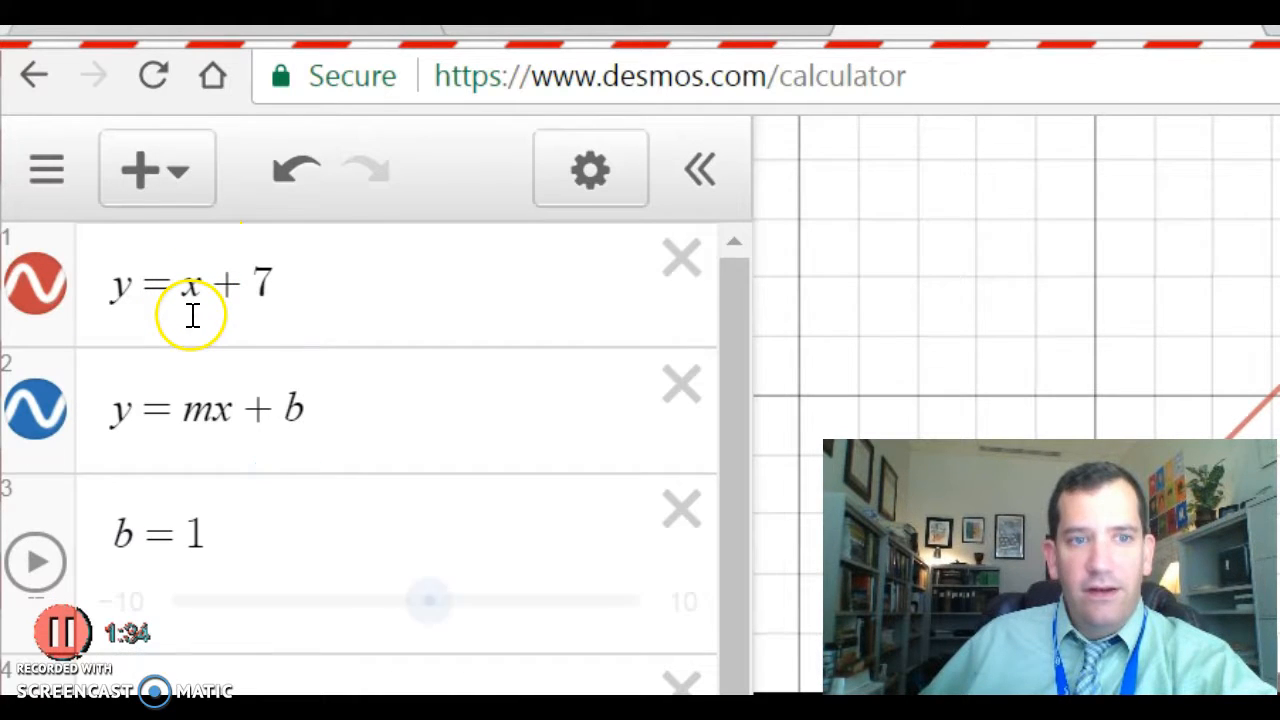
mouse_move(429, 600)
left_mouse_down()
mouse_move(371, 600)
mouse_move(554, 600)
mouse_move(506, 600)
left_mouse_up()
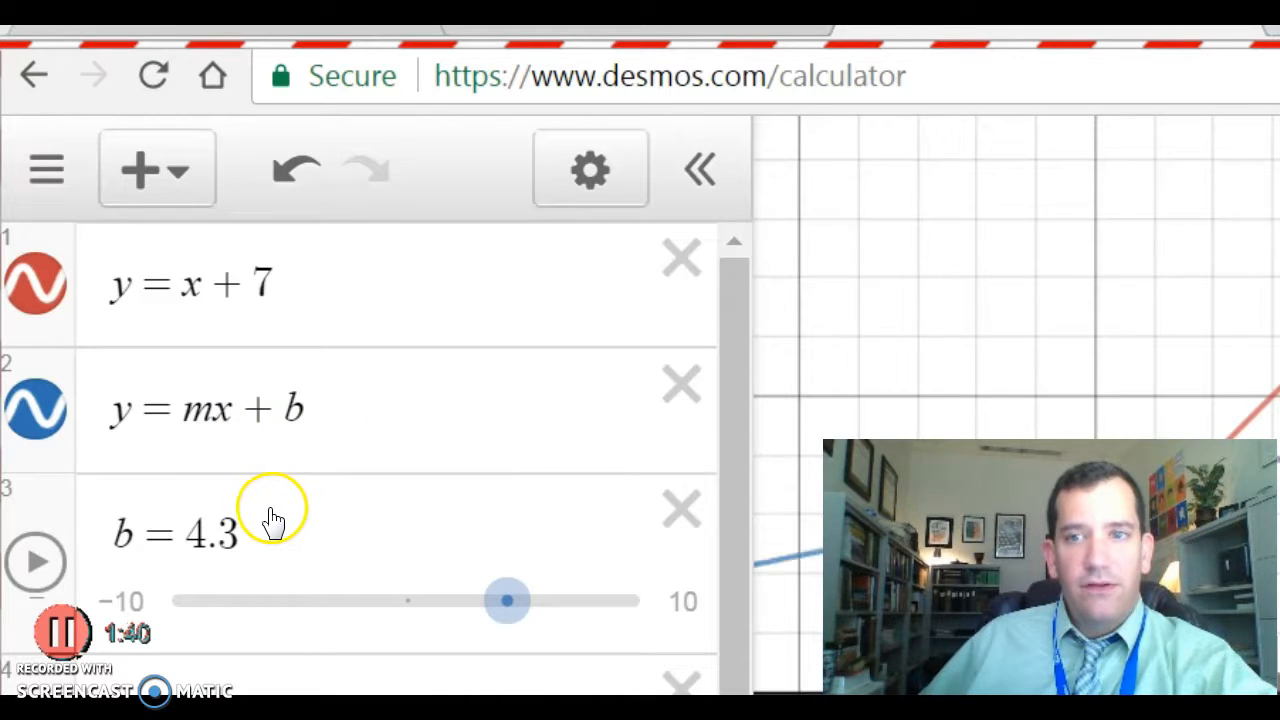
left_click_drag(507, 600, 463, 600)
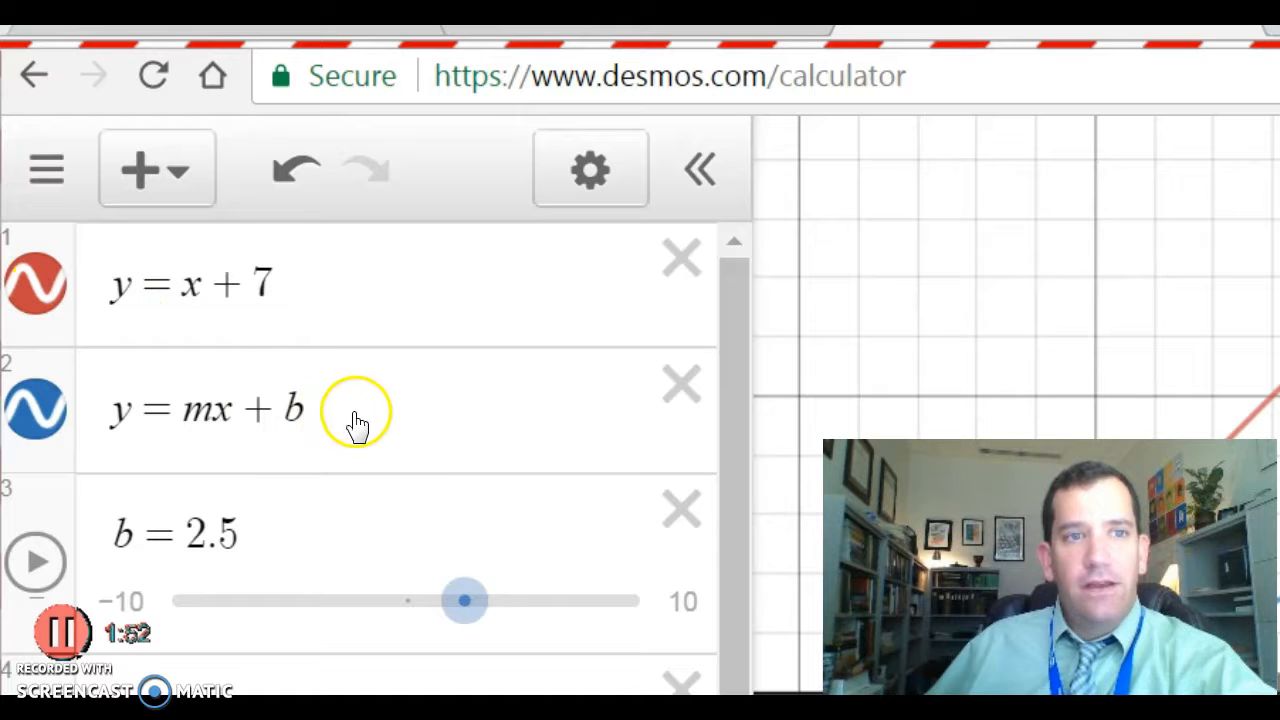
Delete the m and b sliders and y = mx + b, and rename the first line to f(x) = x + 7.
left_click(448, 372)
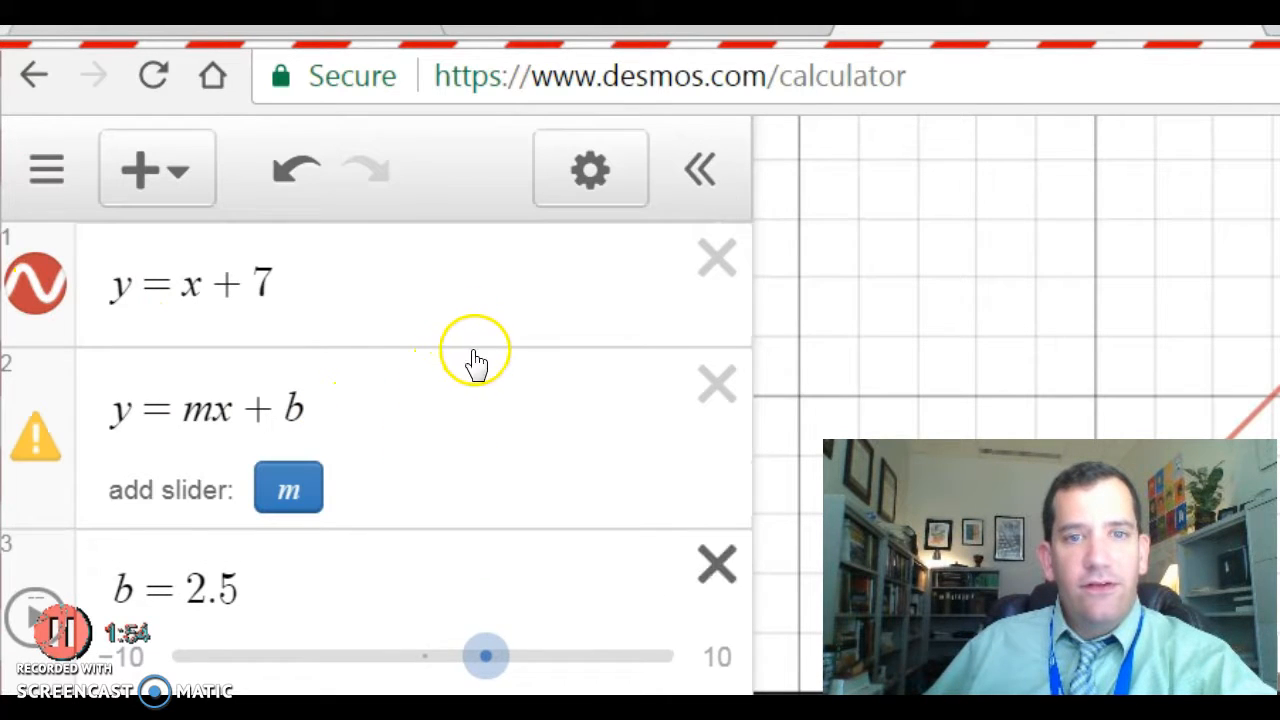
left_click(473, 354)
left_click(482, 250)
left_click(86, 180)
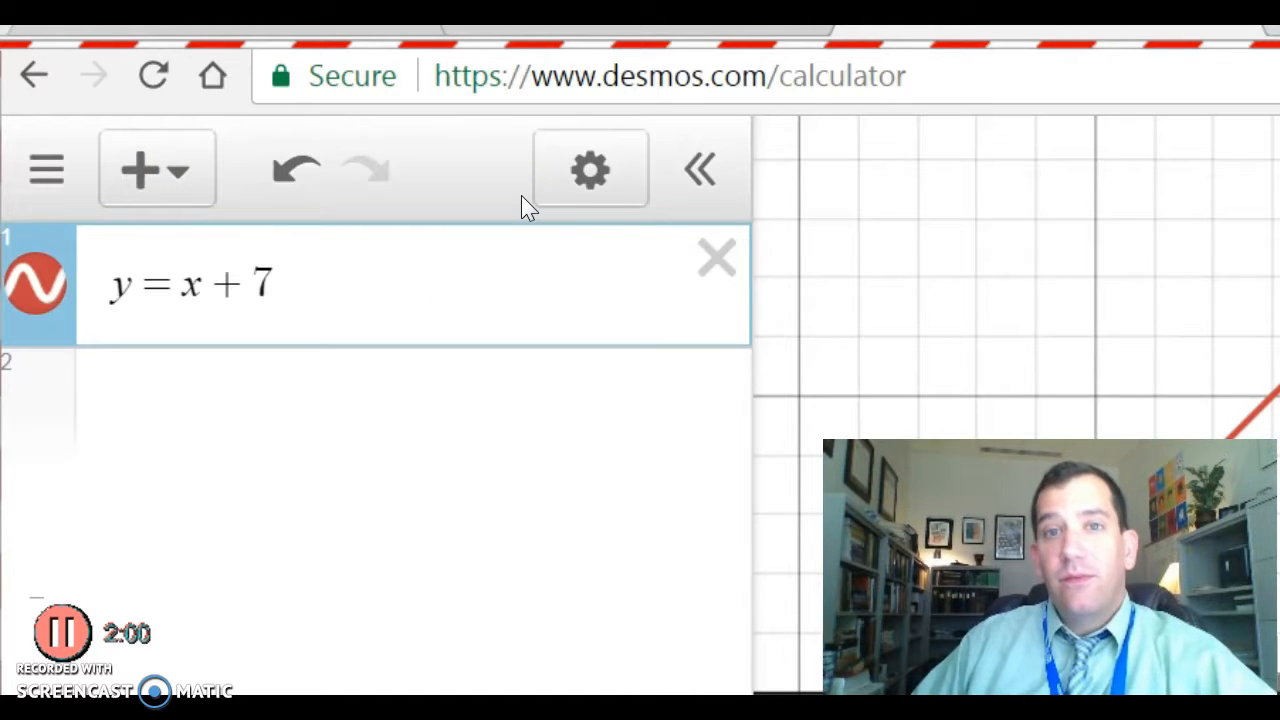
key("BackSpace")
type("f(x)")
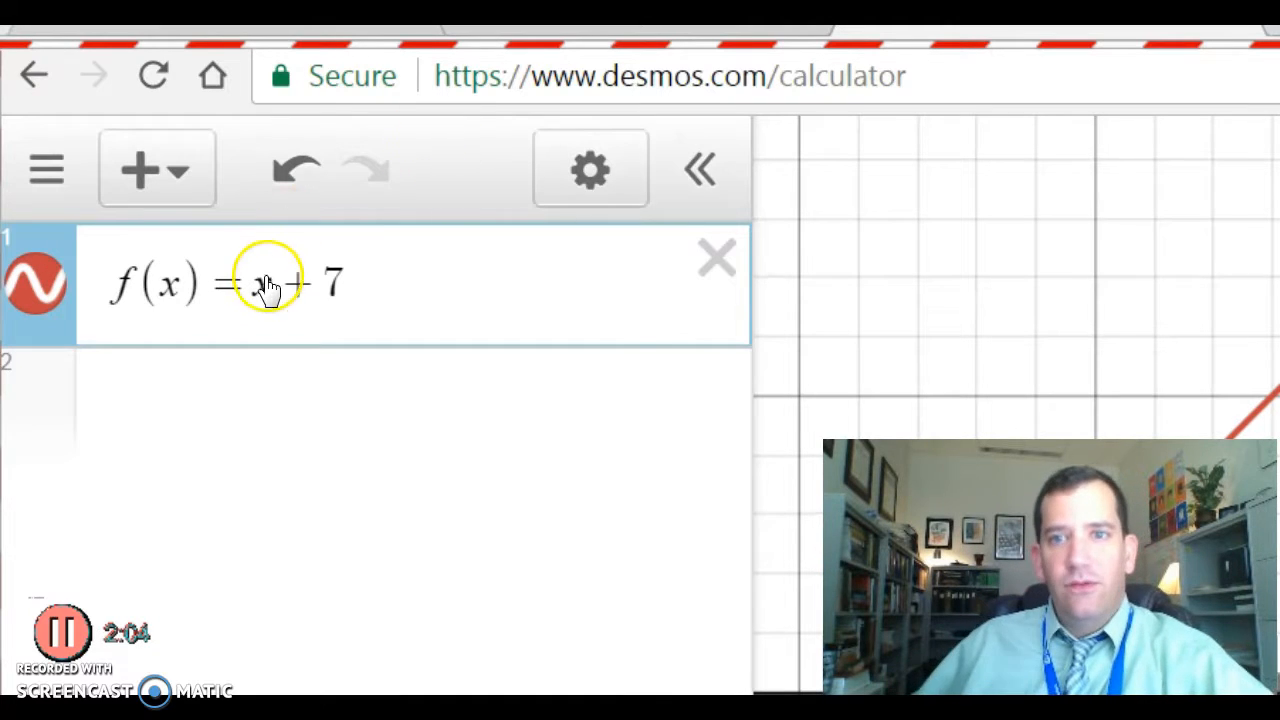
Add a row evaluating f(6), then remove the 6 to leave f( ).
key("Return")
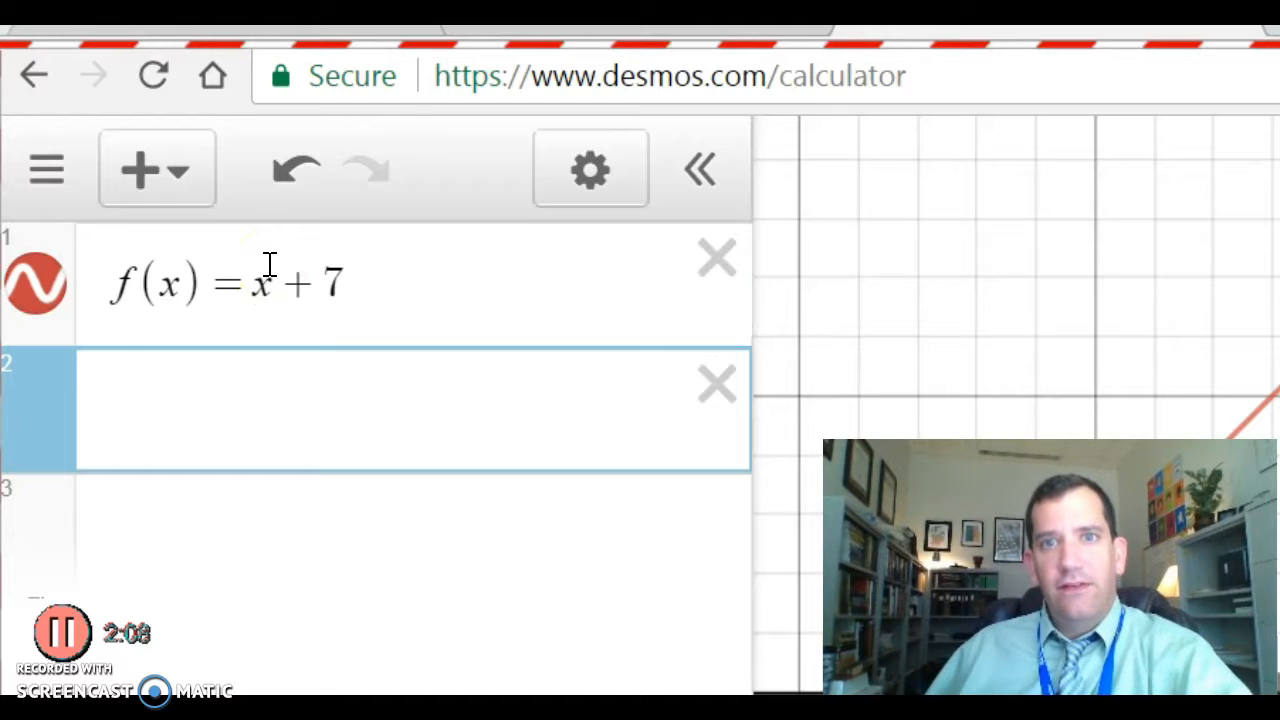
type("f(")
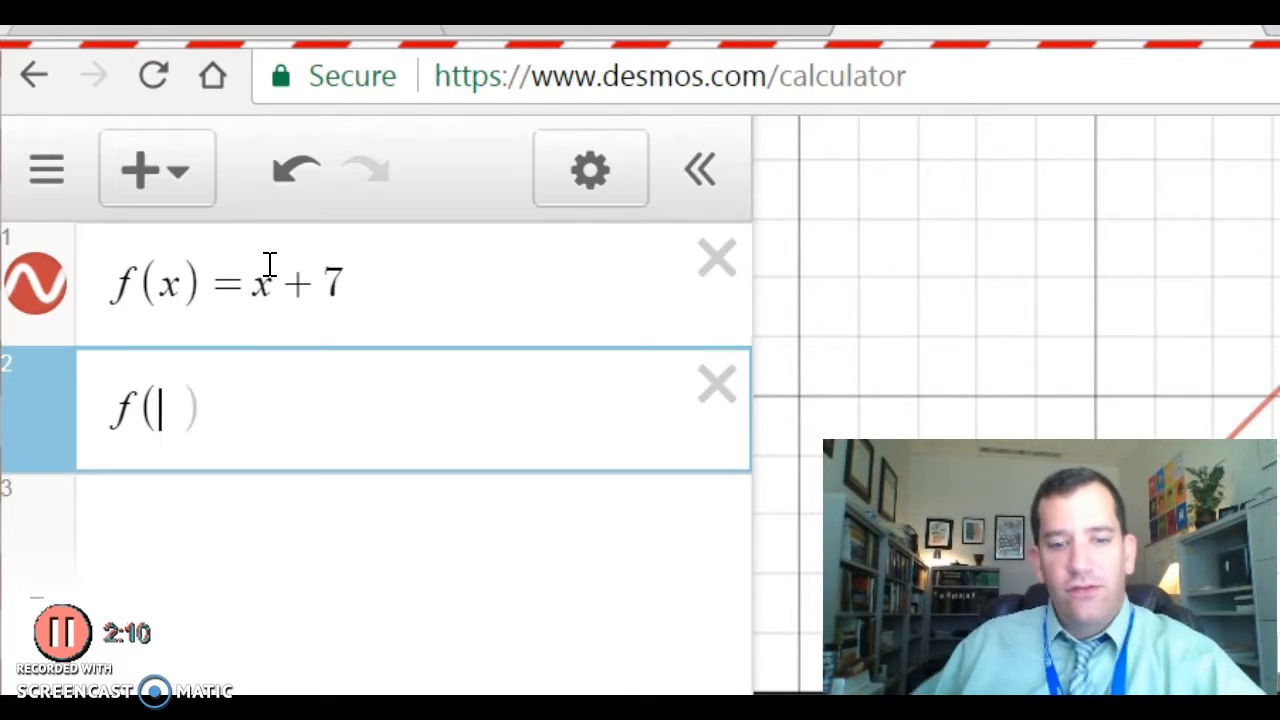
type("6")
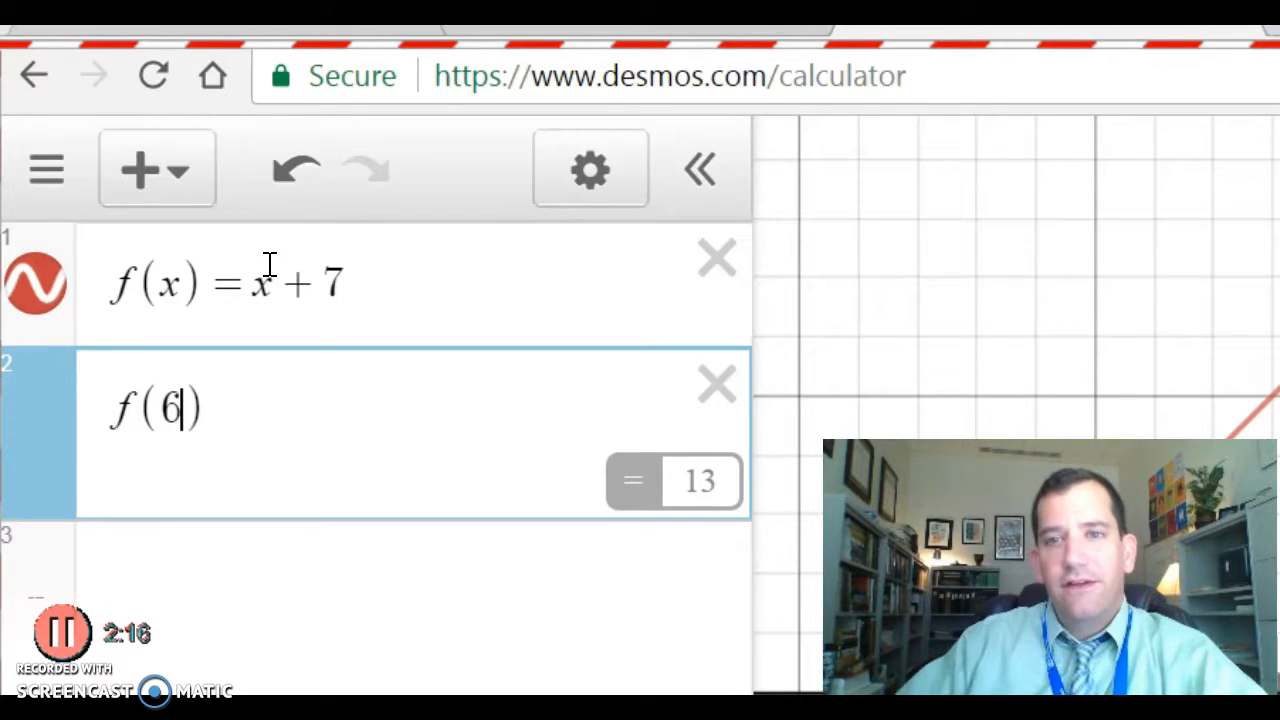
left_click_drag(1016, 168, 924, 246)
key("Return")
key("Up")
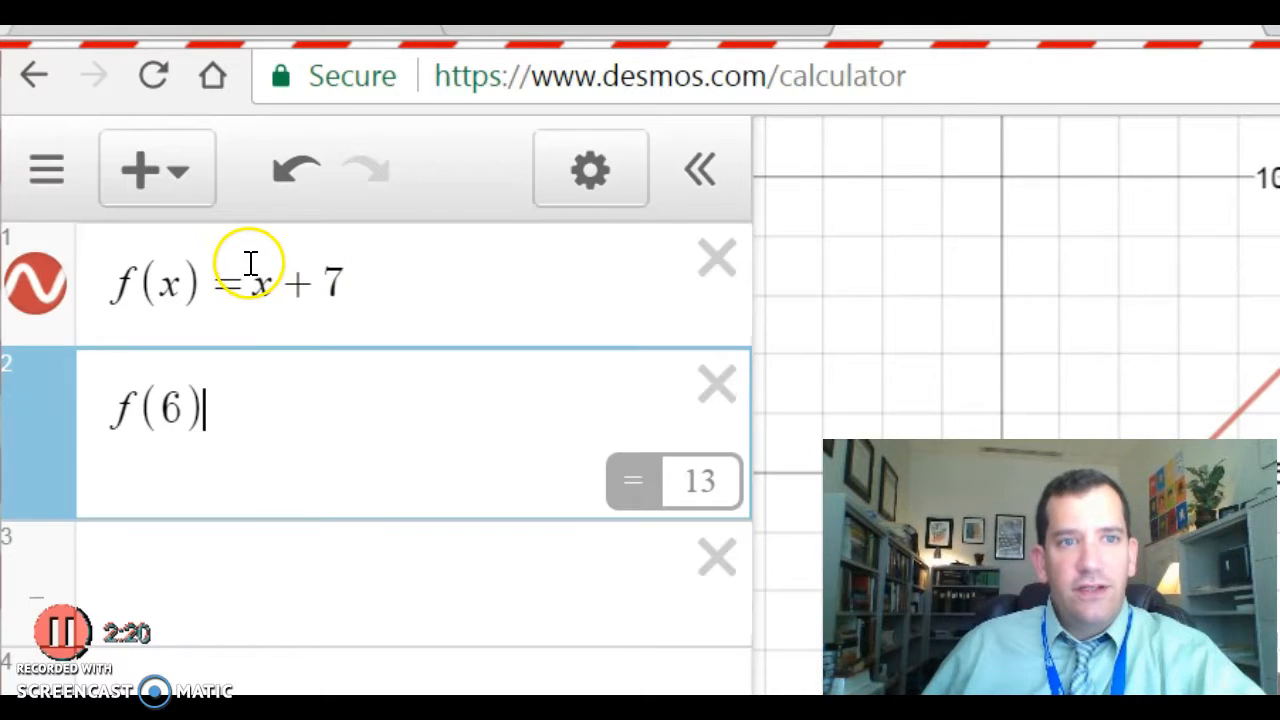
key("Left")
key("BackSpace")
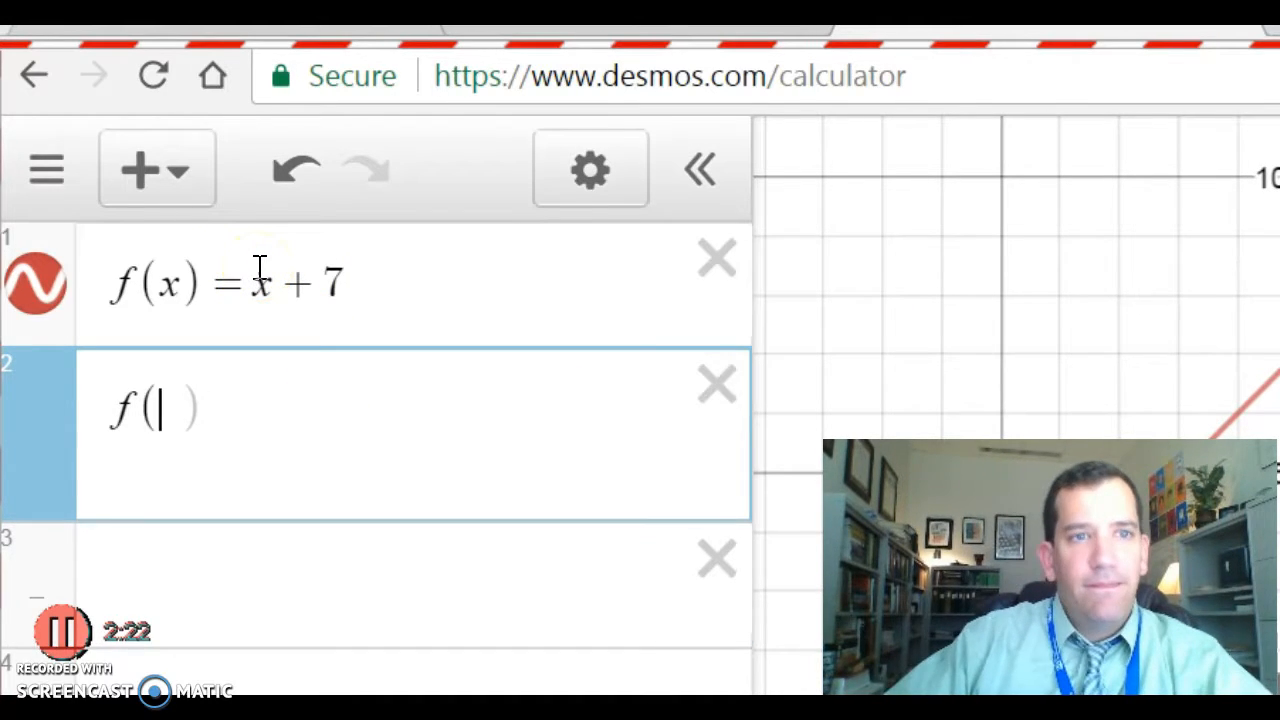
Clear the f( ) row and define g(x) = x − 7 in its place.
key("BackSpace")
key("BackSpace")
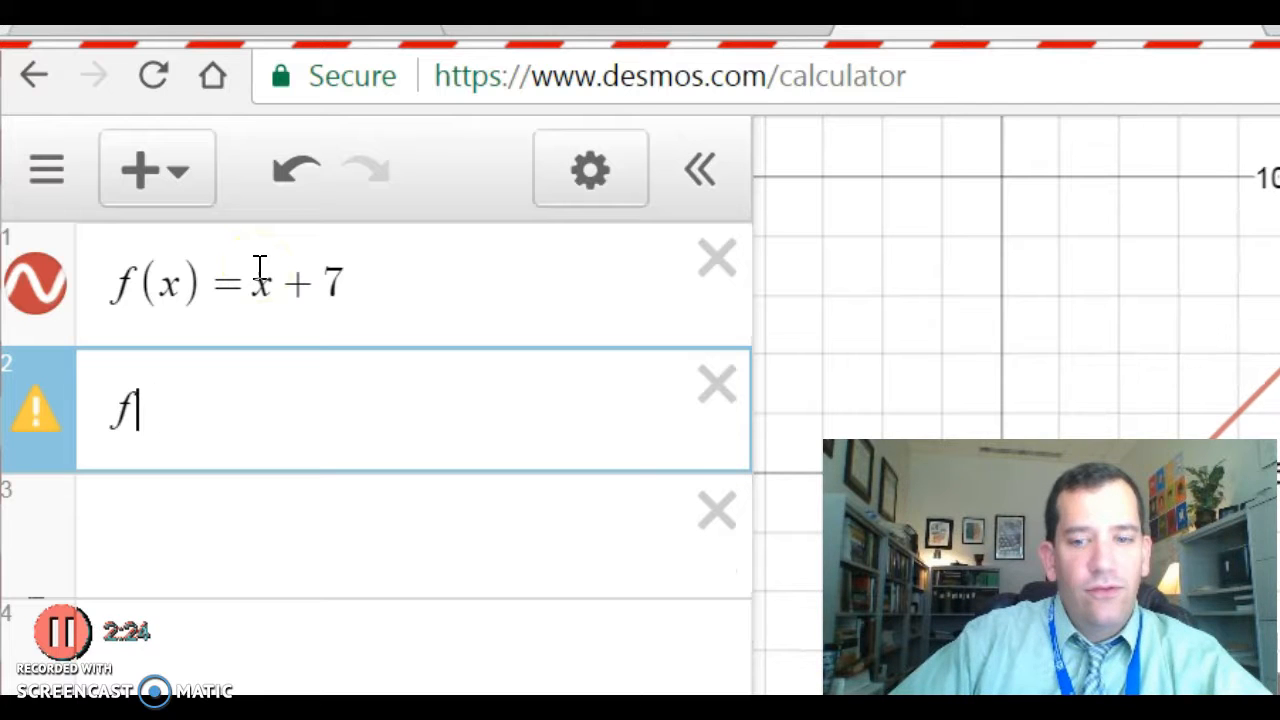
type("g(z")
key("BackSpace")
type("x")
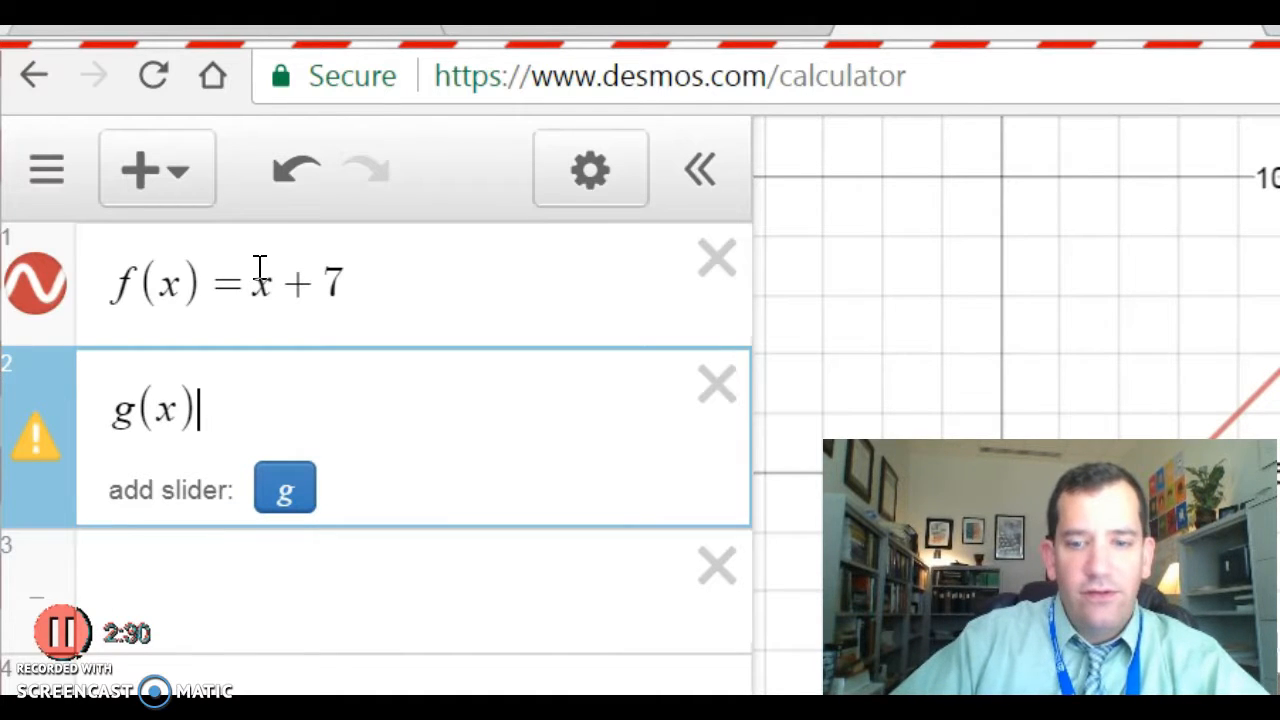
key("BackSpace")
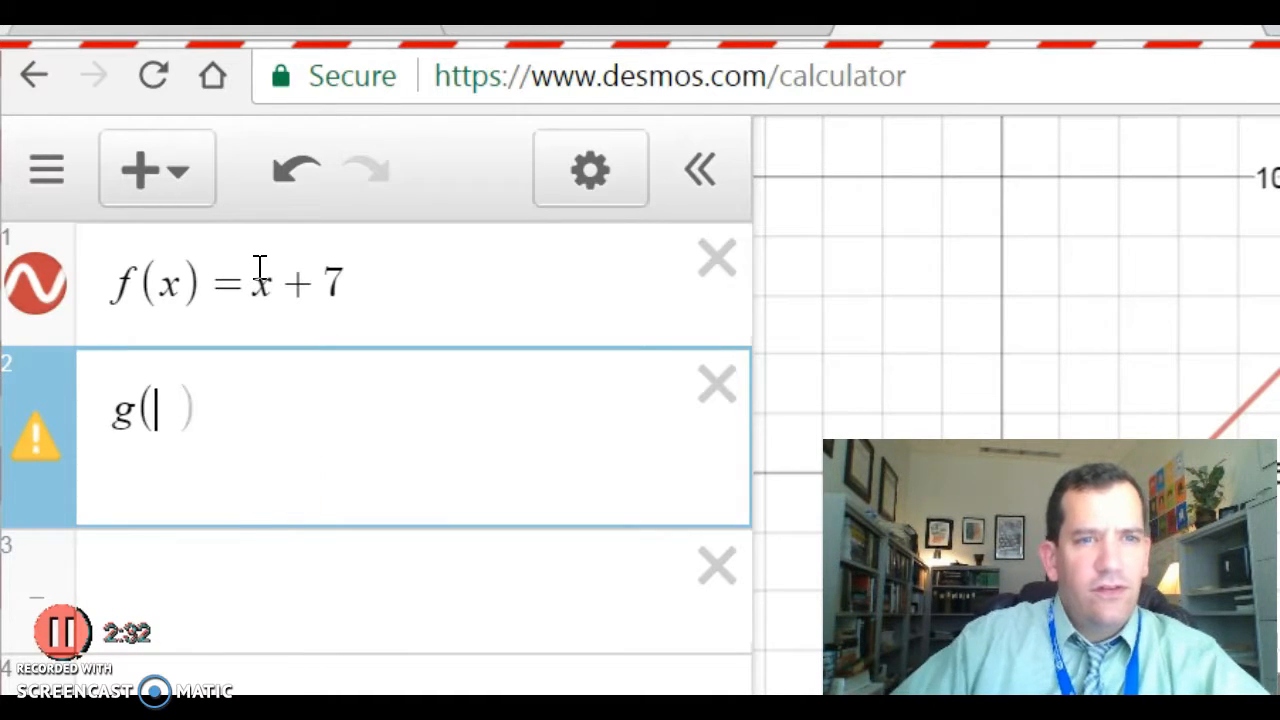
key("BackSpace")
key("BackSpace")
type("g(x)=")
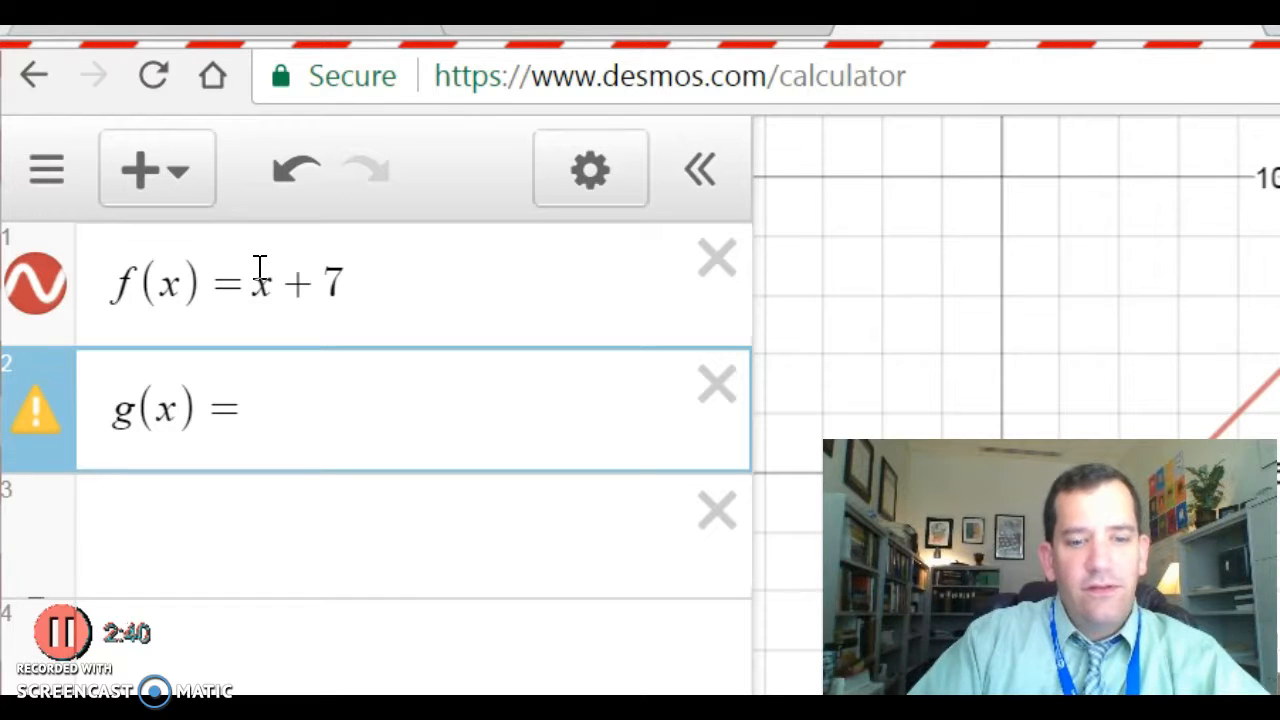
type("x-7")
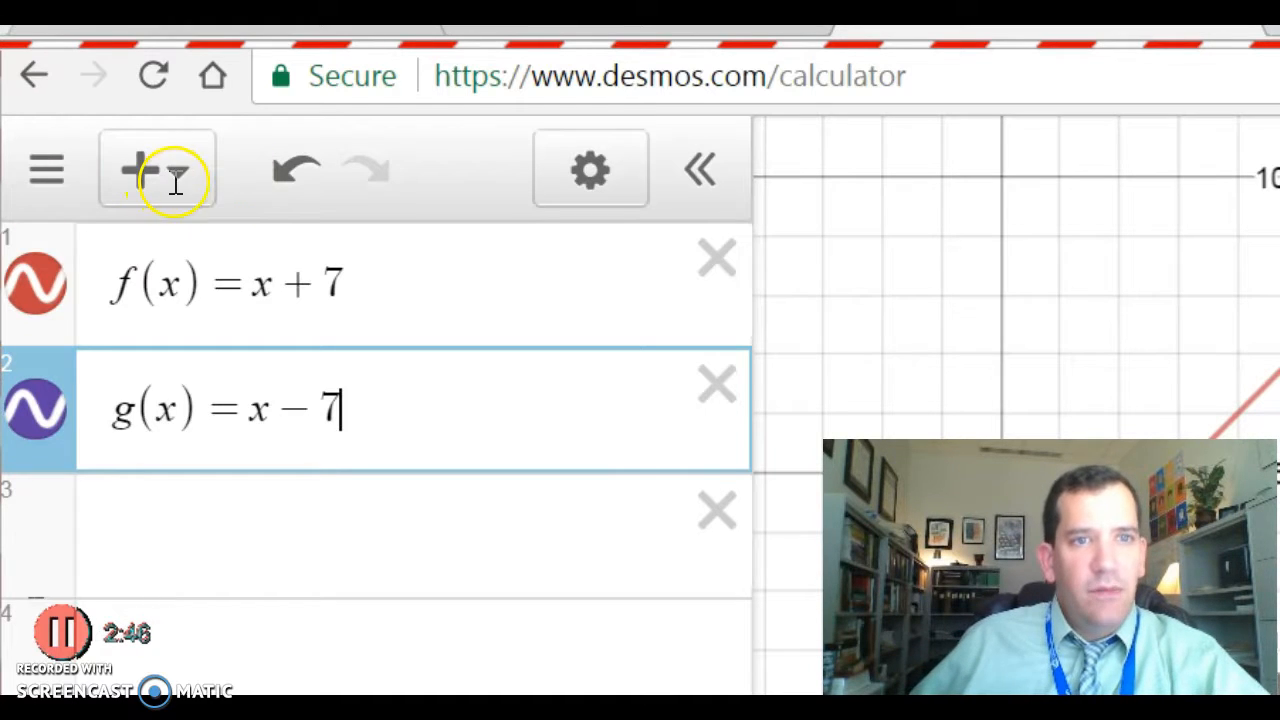
key("Up")
Change f(x) to 2x + 7 and divide g(x)'s x − 7 by 2 to make it the inverse.
type("2")
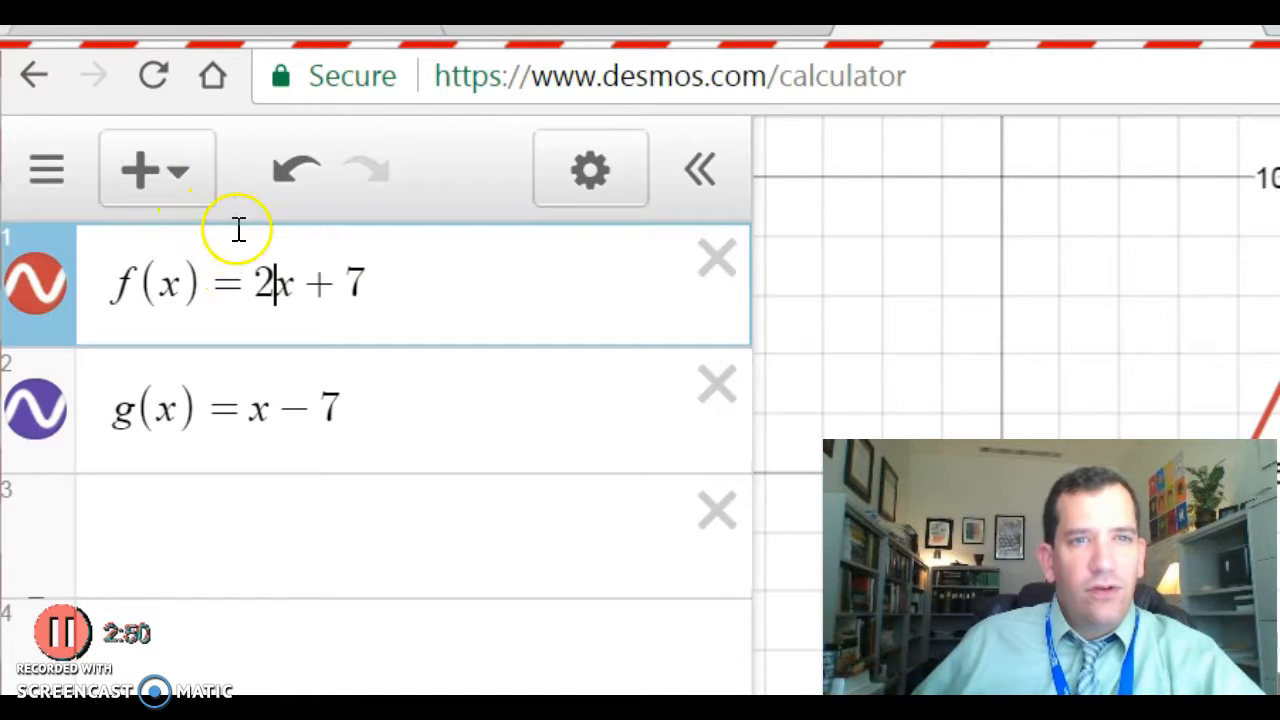
key("Down")
key("shift+Left")
key("shift+Left")
key("shift+Left")
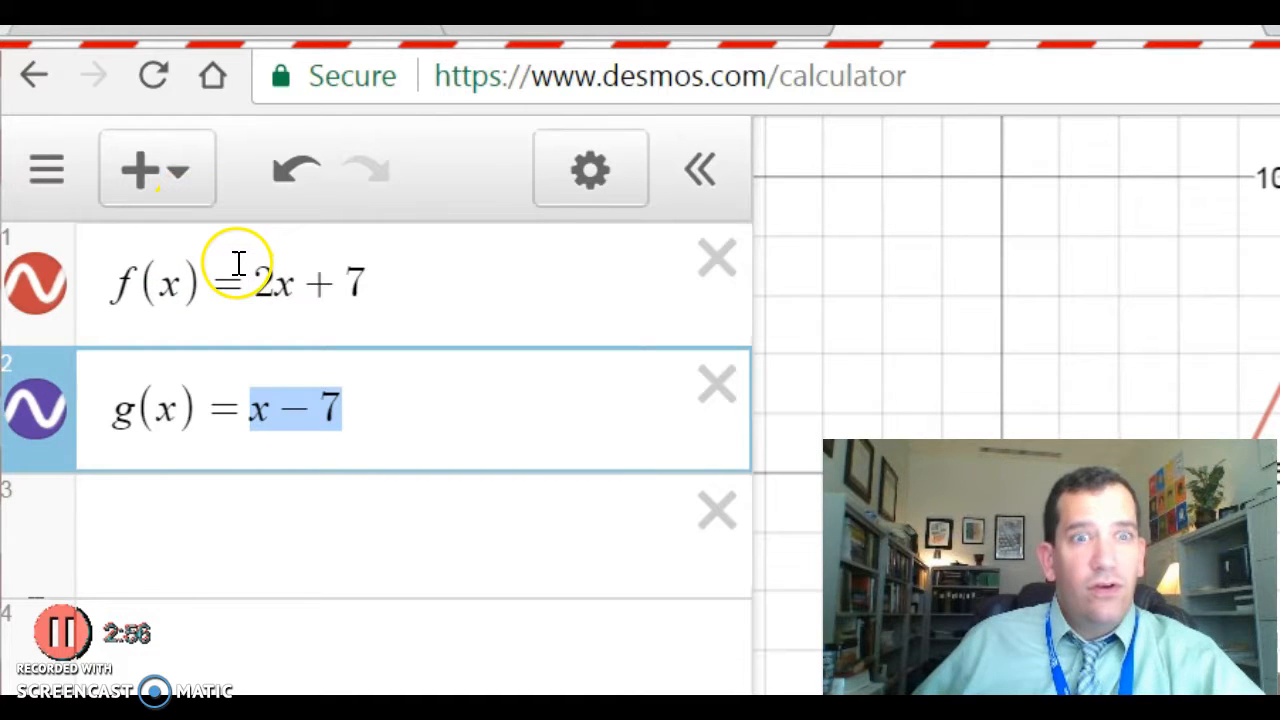
key("Right")
key("shift+Left")
key("shift+Left")
key("shift+Left")
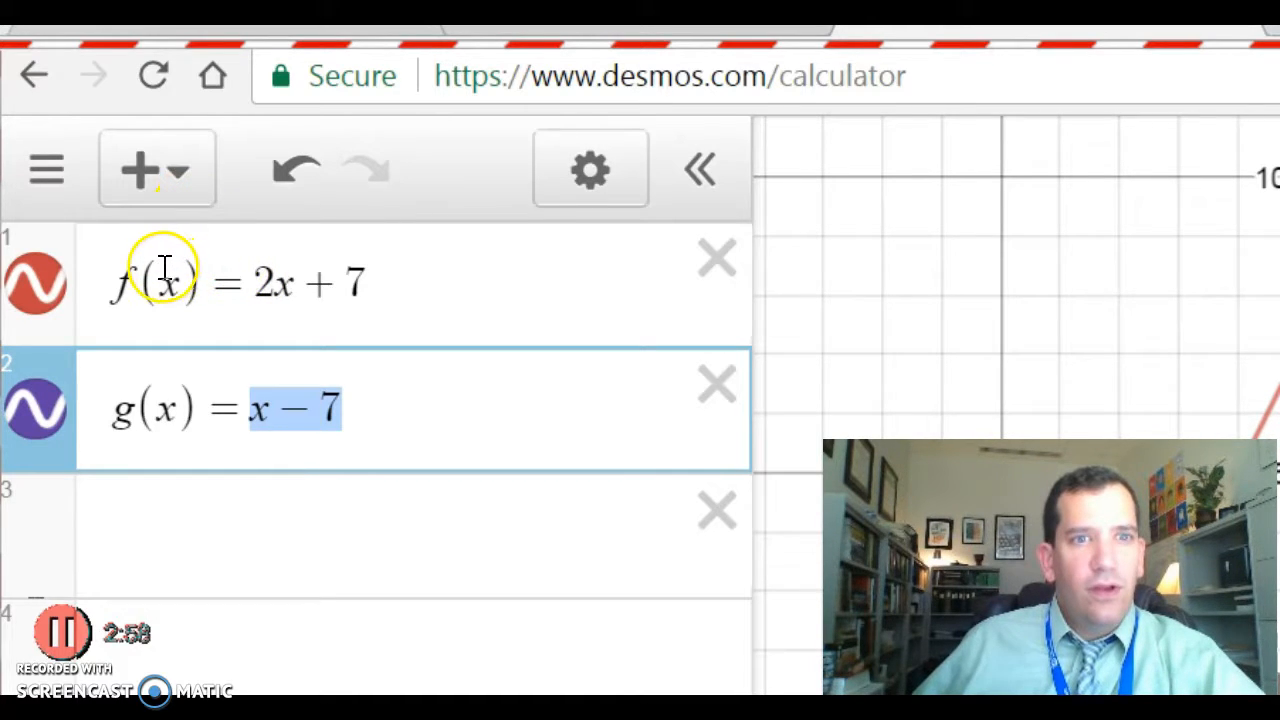
type("/")
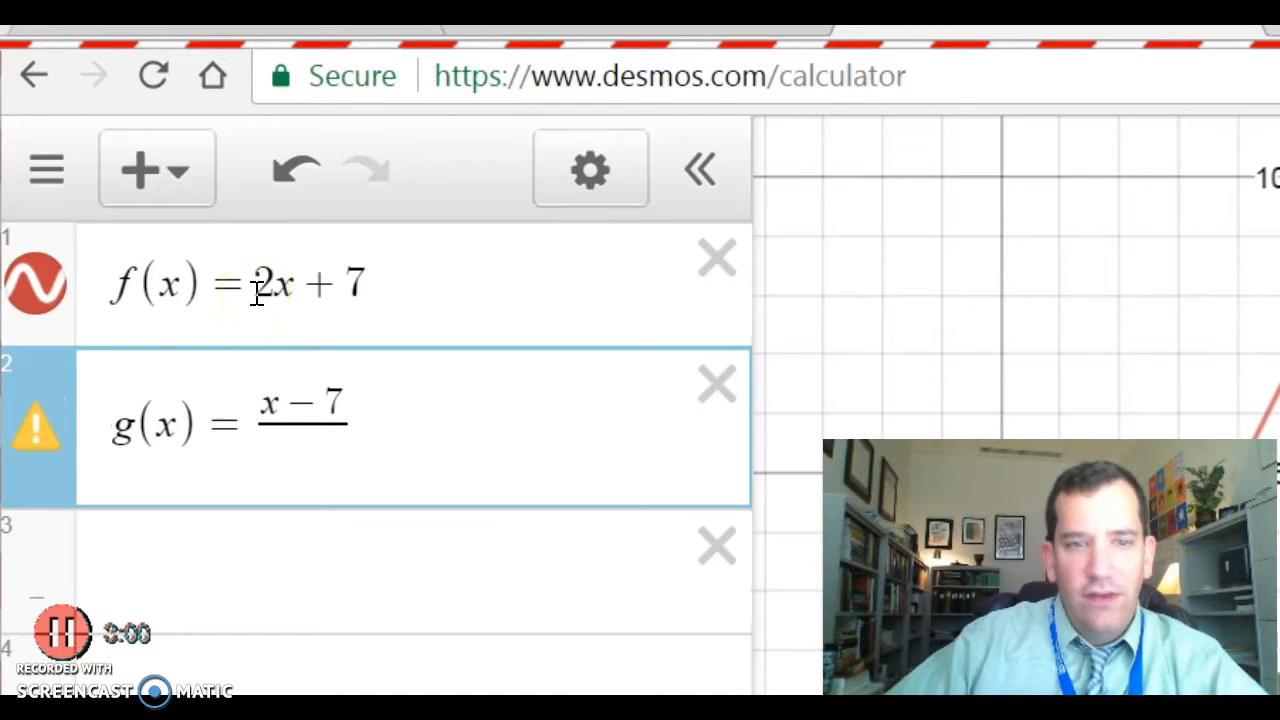
type("2")
key("Down")
key("Up")
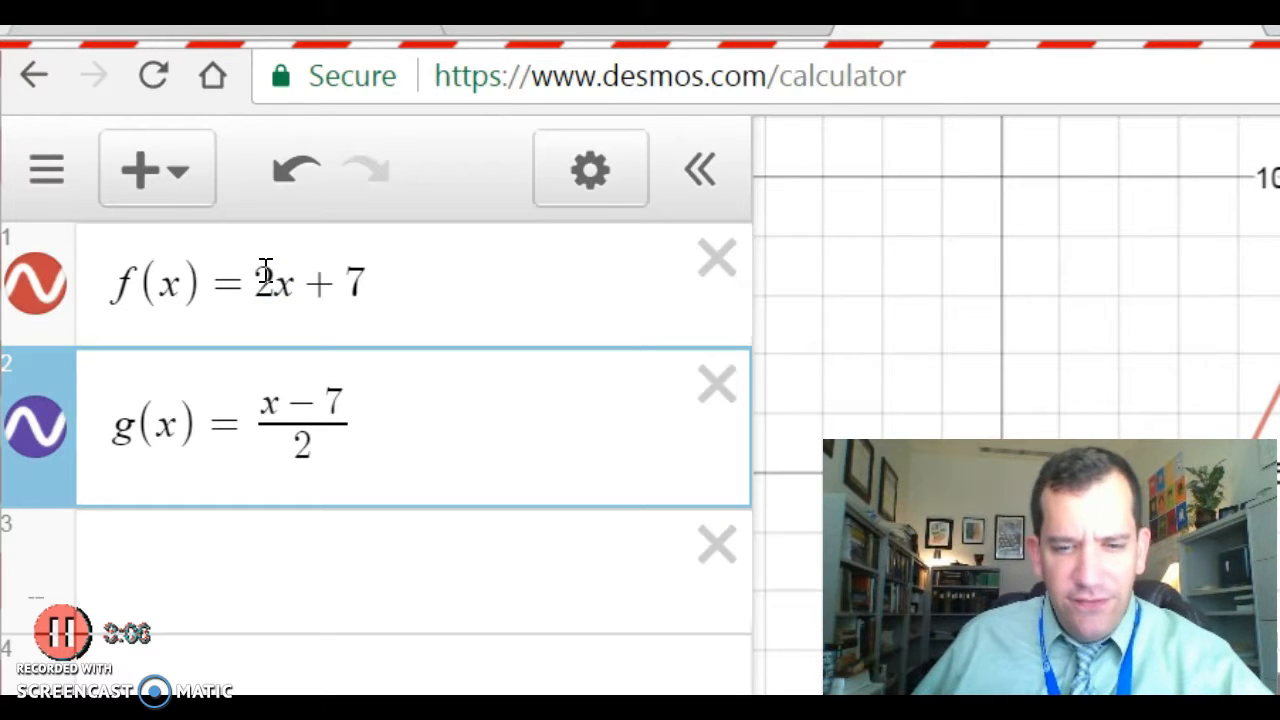
left_click(256, 260)
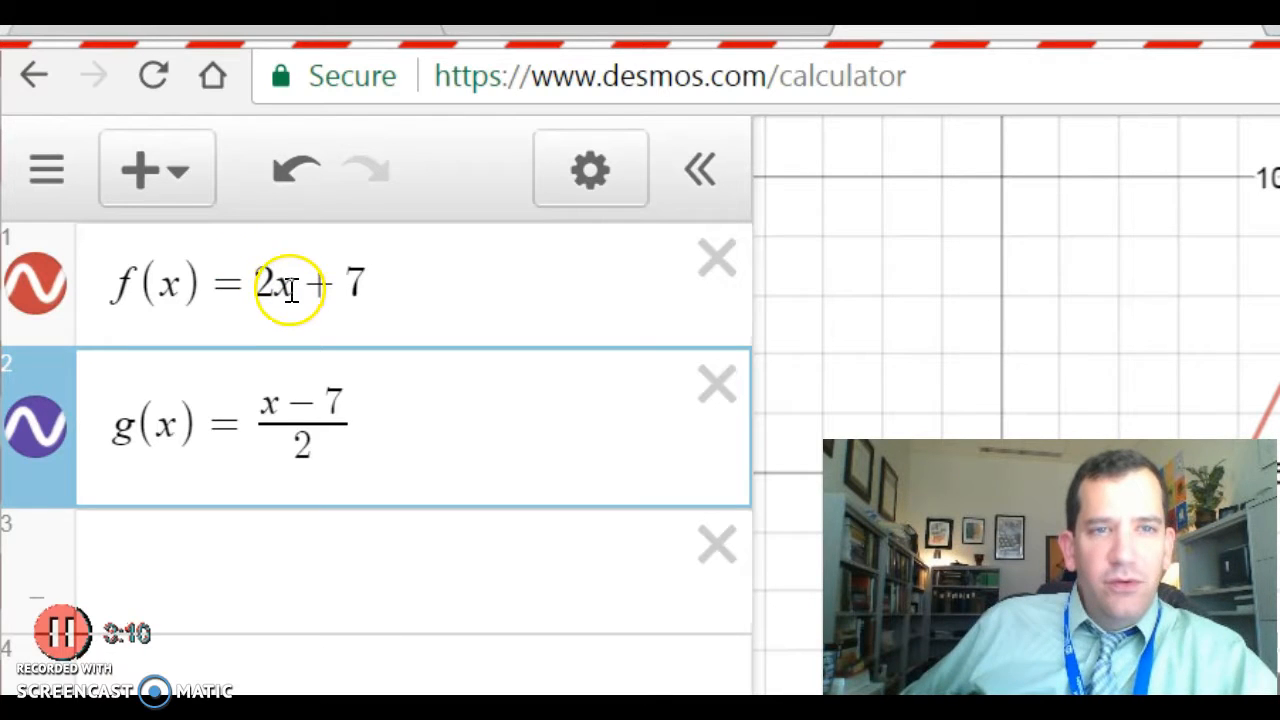
key("Down")
left_click_drag(866, 386, 866, 290)
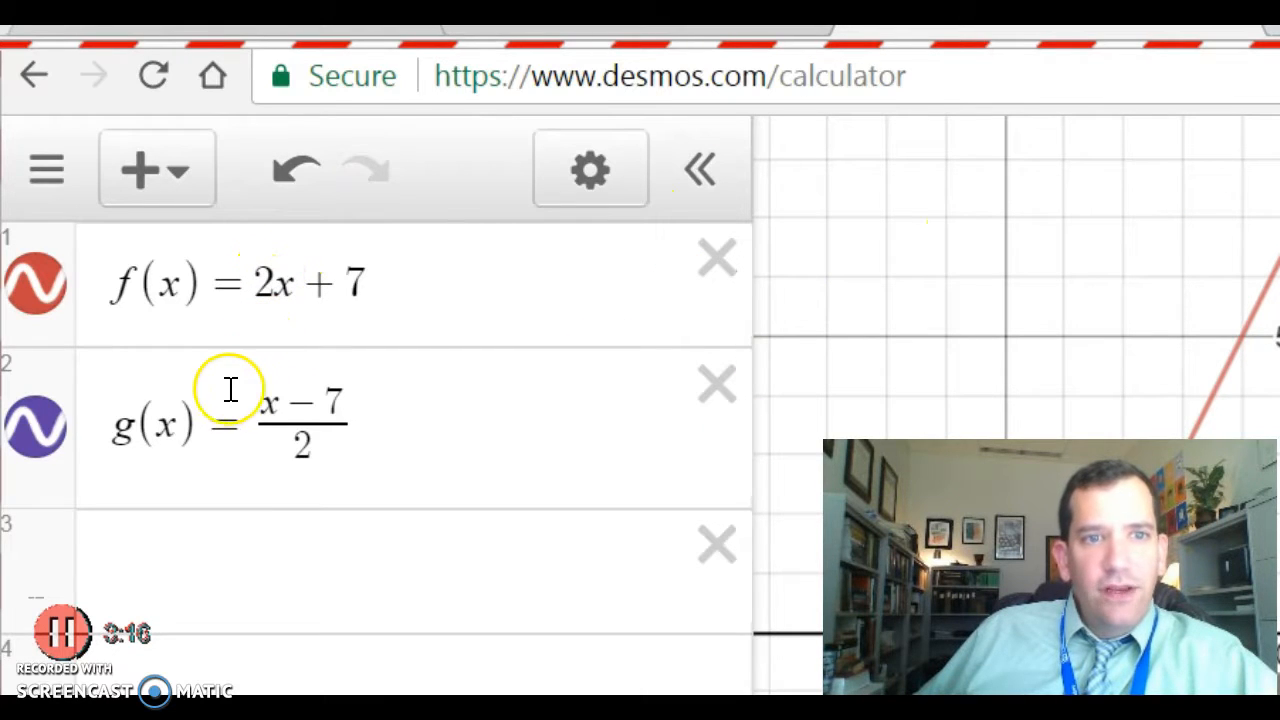
key("Down")
type("f()")
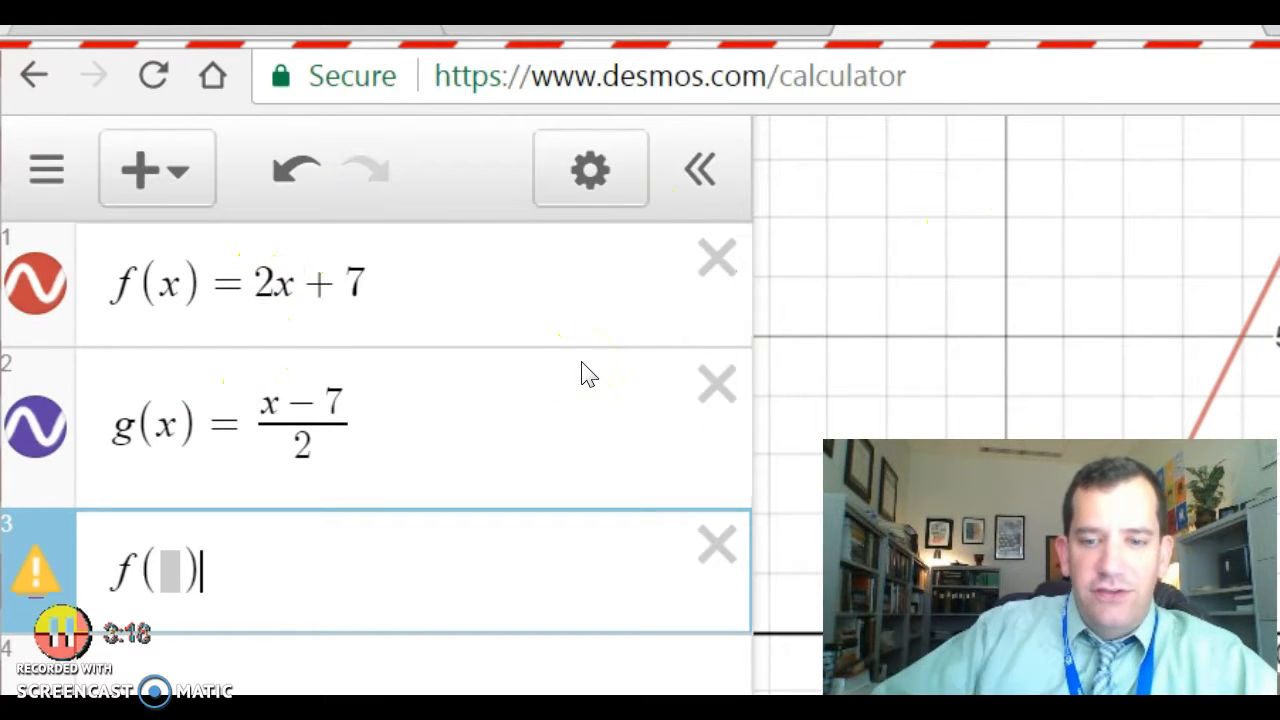
type("g(x)")
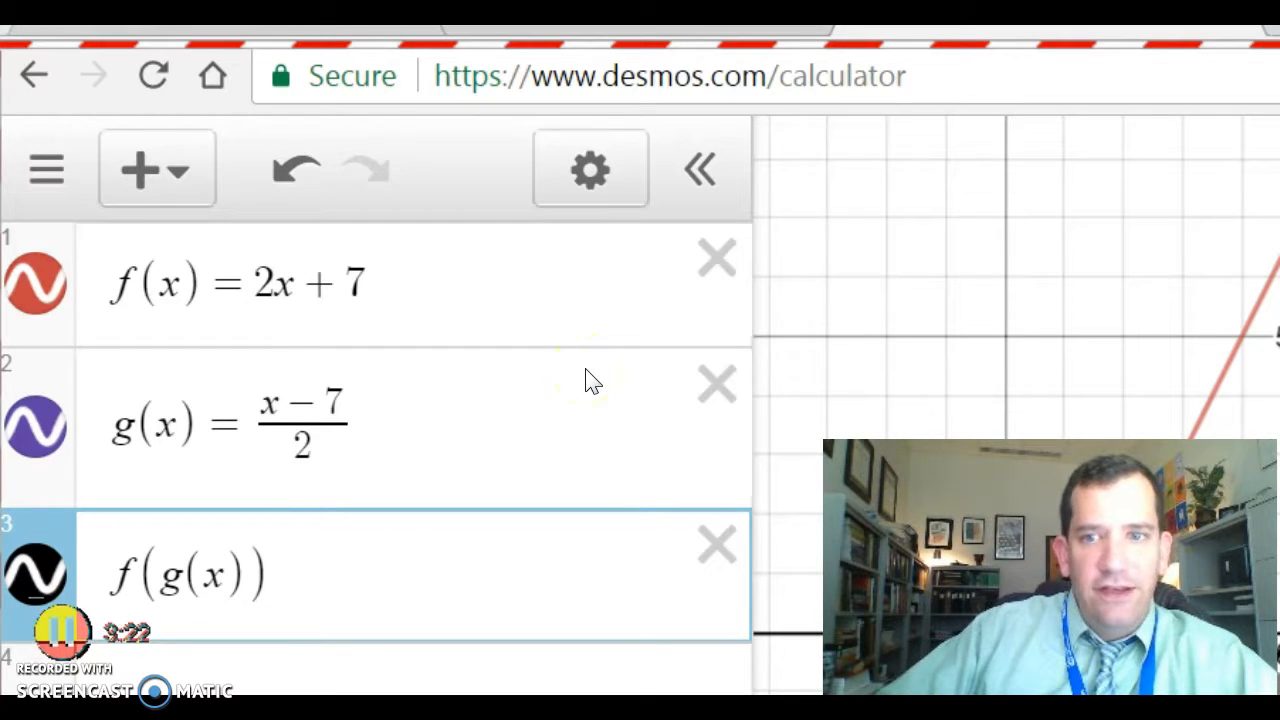
key("Return")
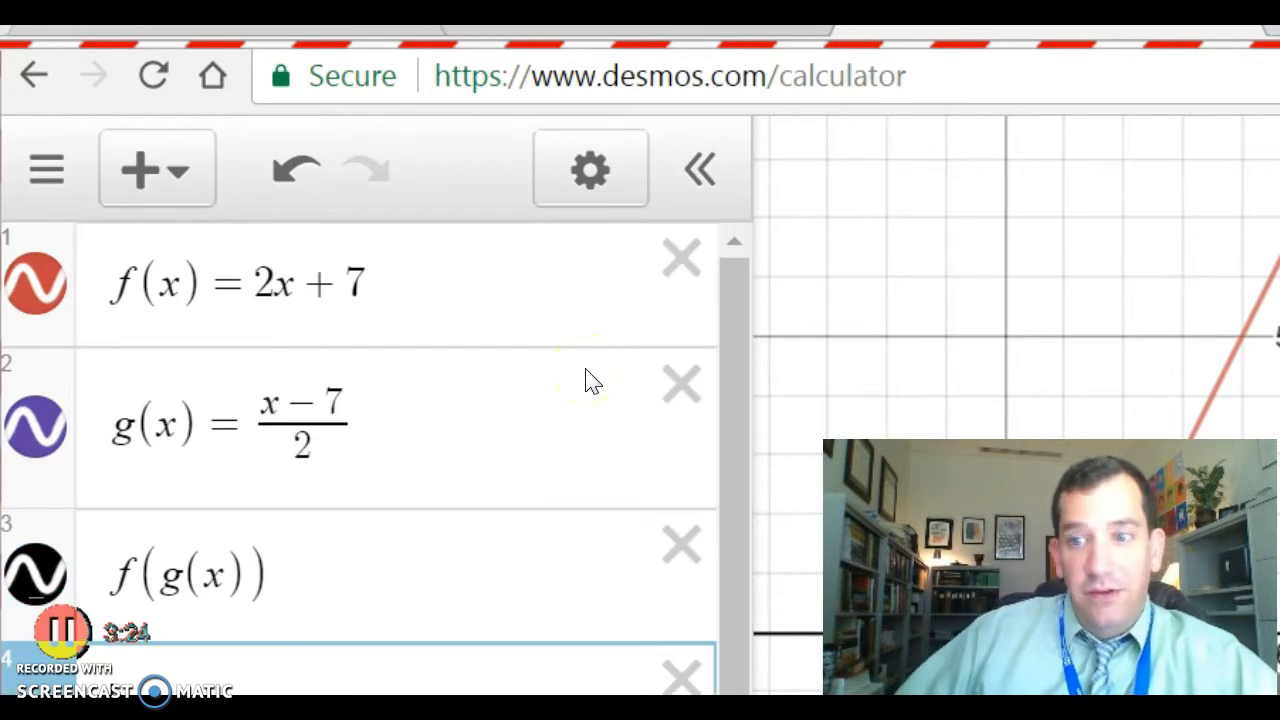
key("BackSpace")
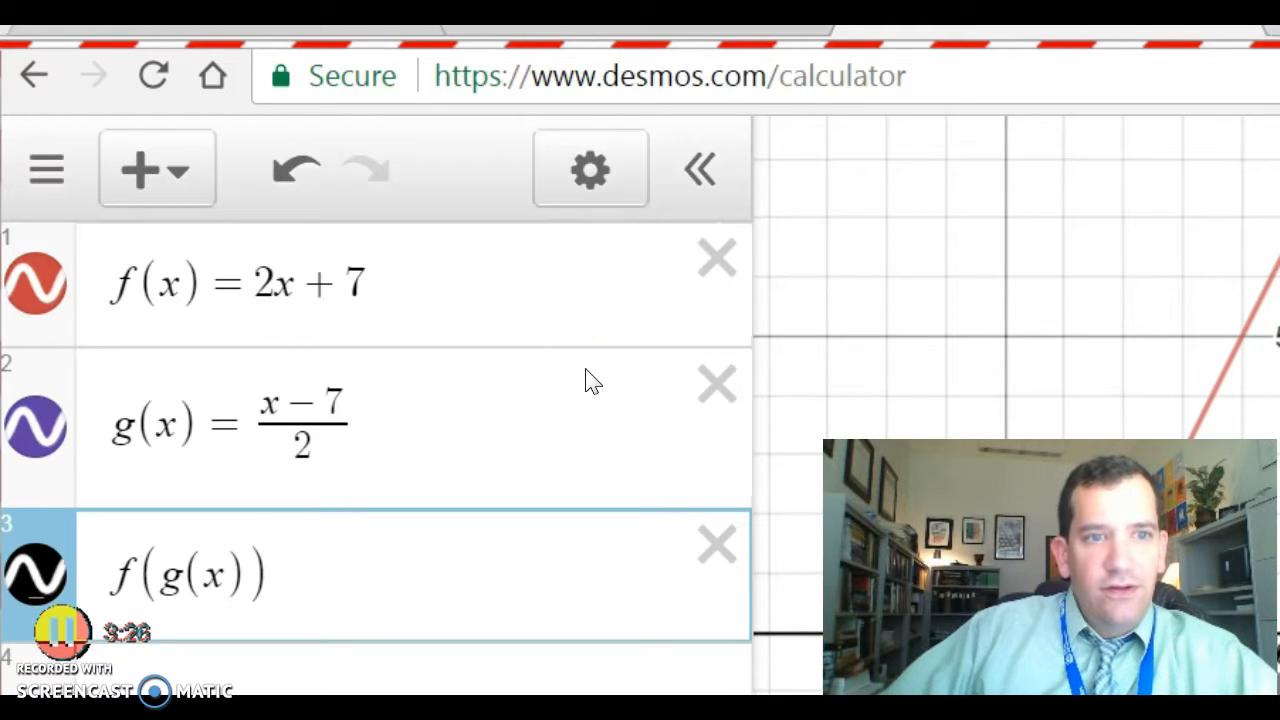
key("BackSpace")
key("BackSpace")
key("BackSpace")
key("BackSpace")
key("BackSpace")
key("BackSpace")
type("g(")
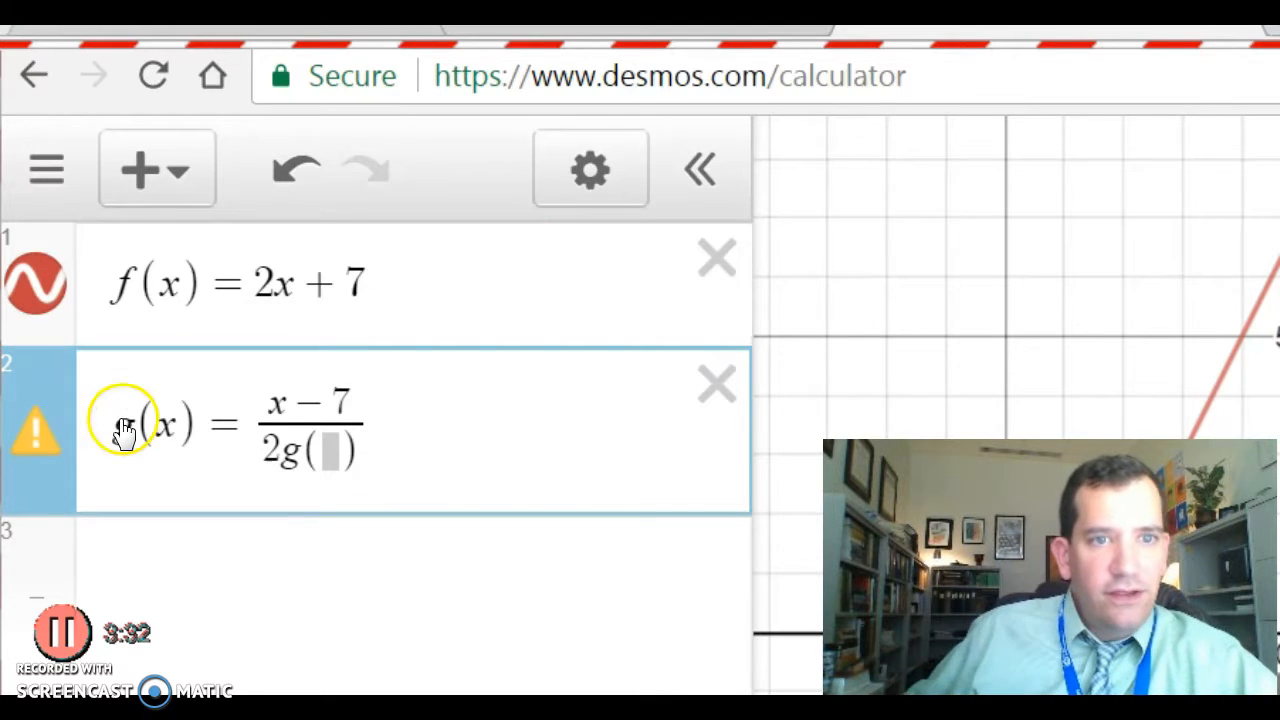
key("Return")
key("ctrl+z")
key("BackSpace")
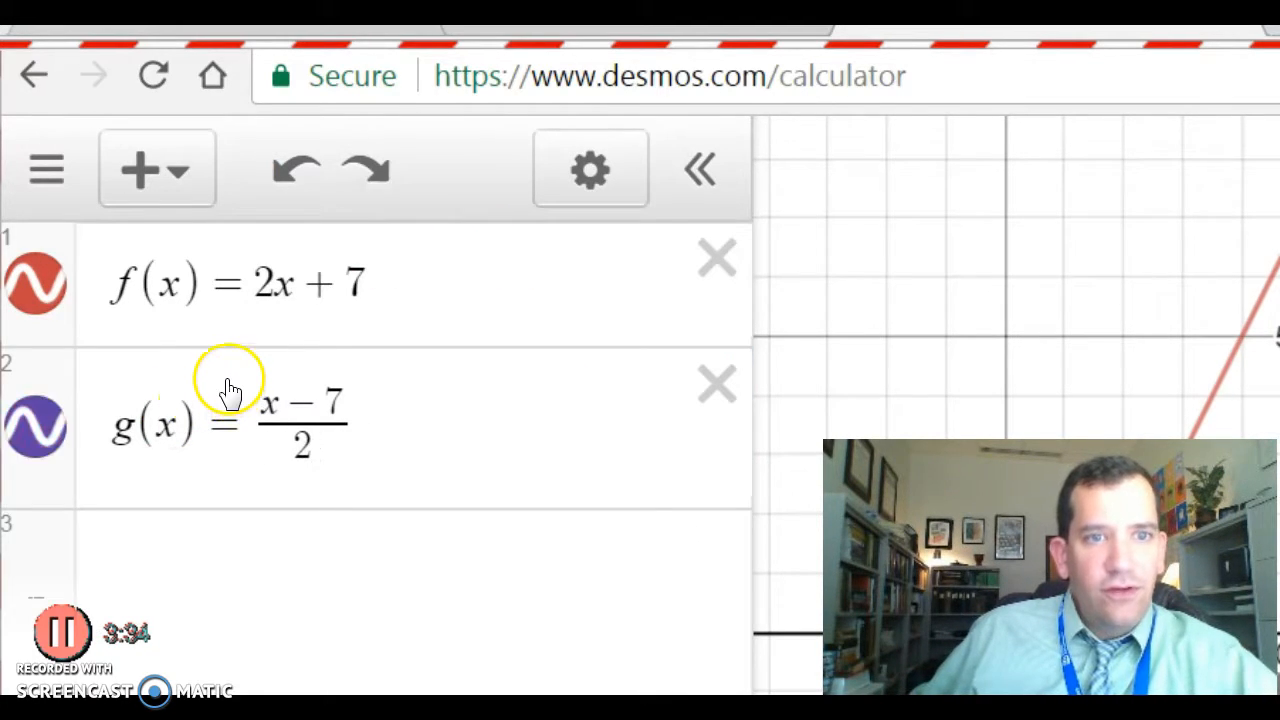
key("Return")
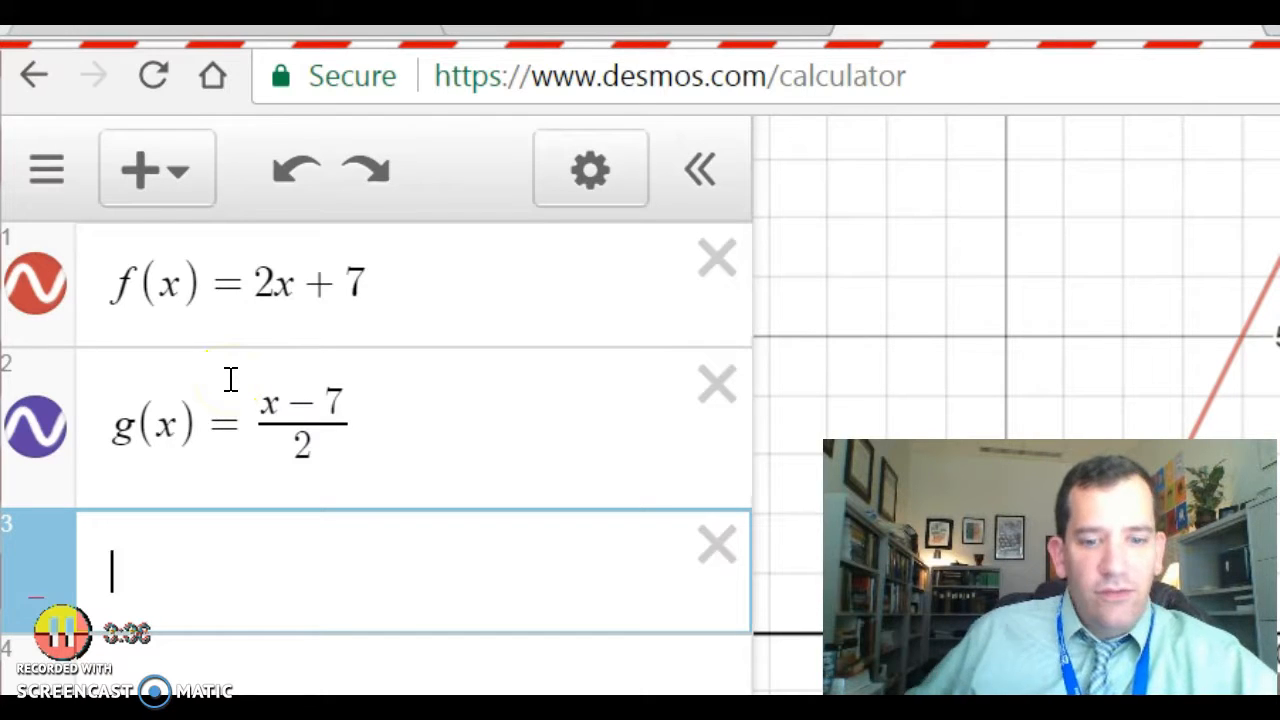
type("g()")
type("f")
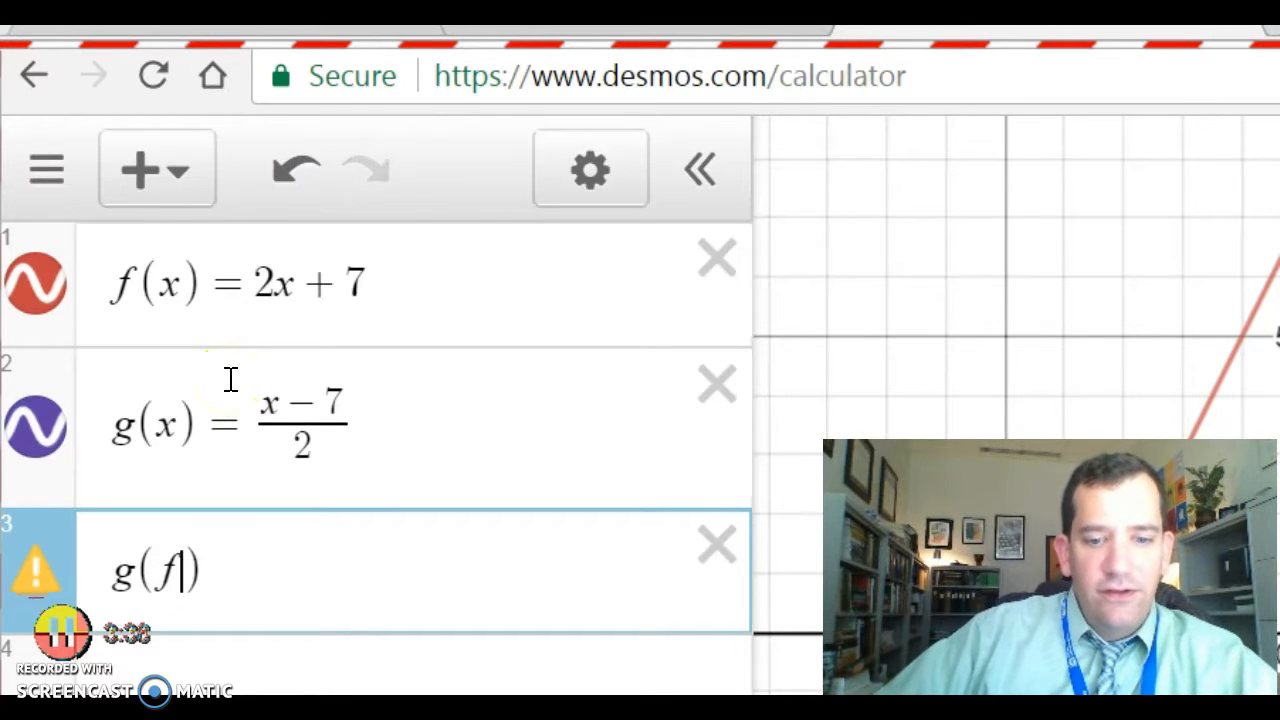
type("(c))")
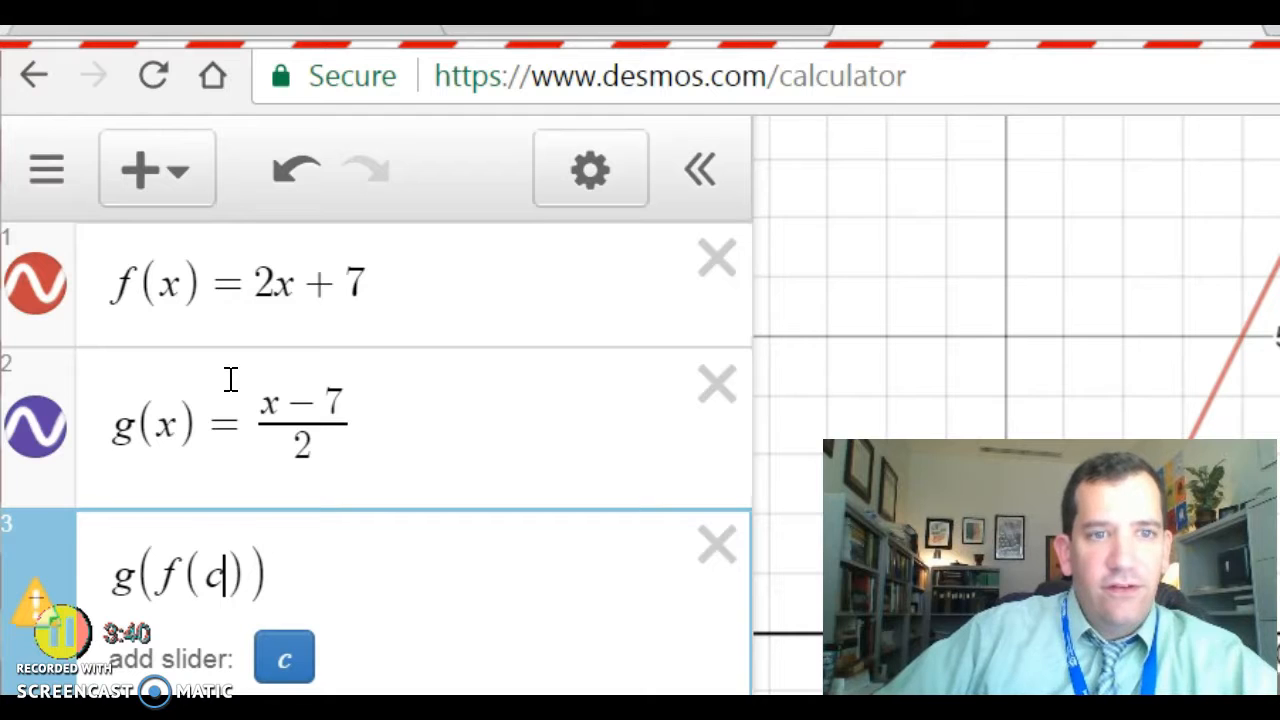
key("BackSpace")
type("x)")
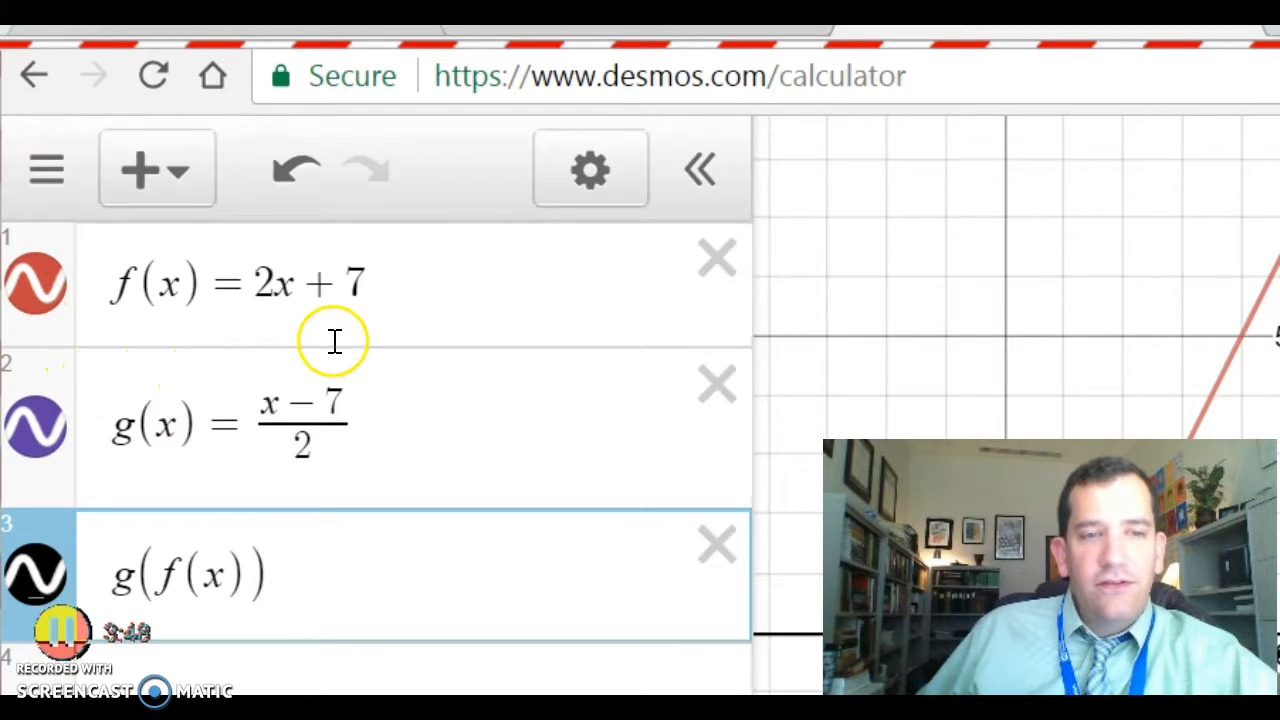
key("Return")
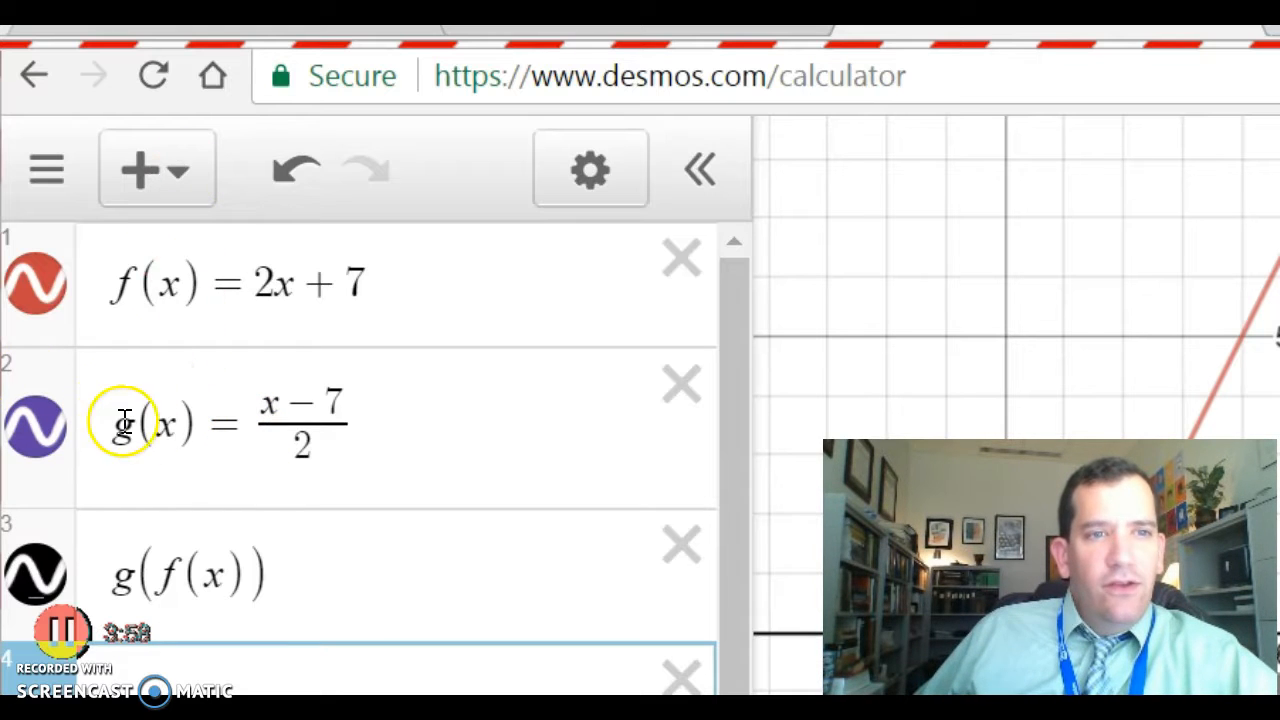
left_click(682, 545)
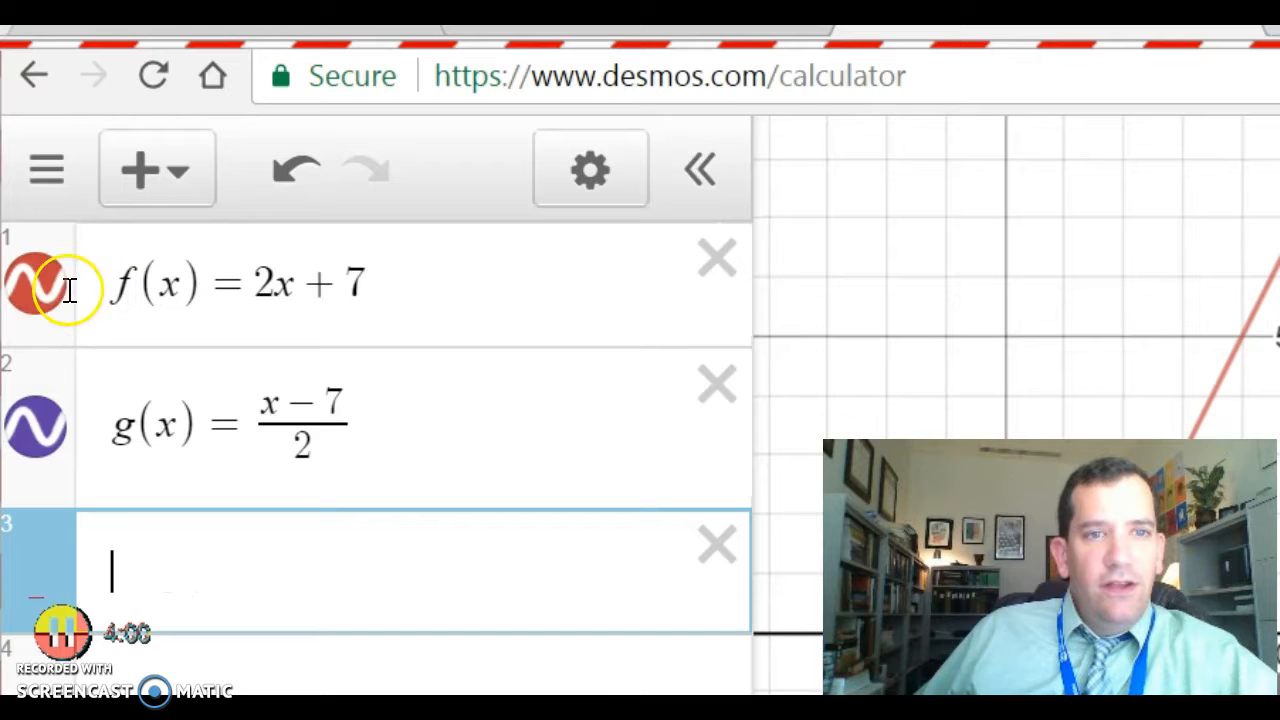
Toggle the graphs of f(x) and g(x) off and back on.
left_click(36, 427)
left_click(34, 284)
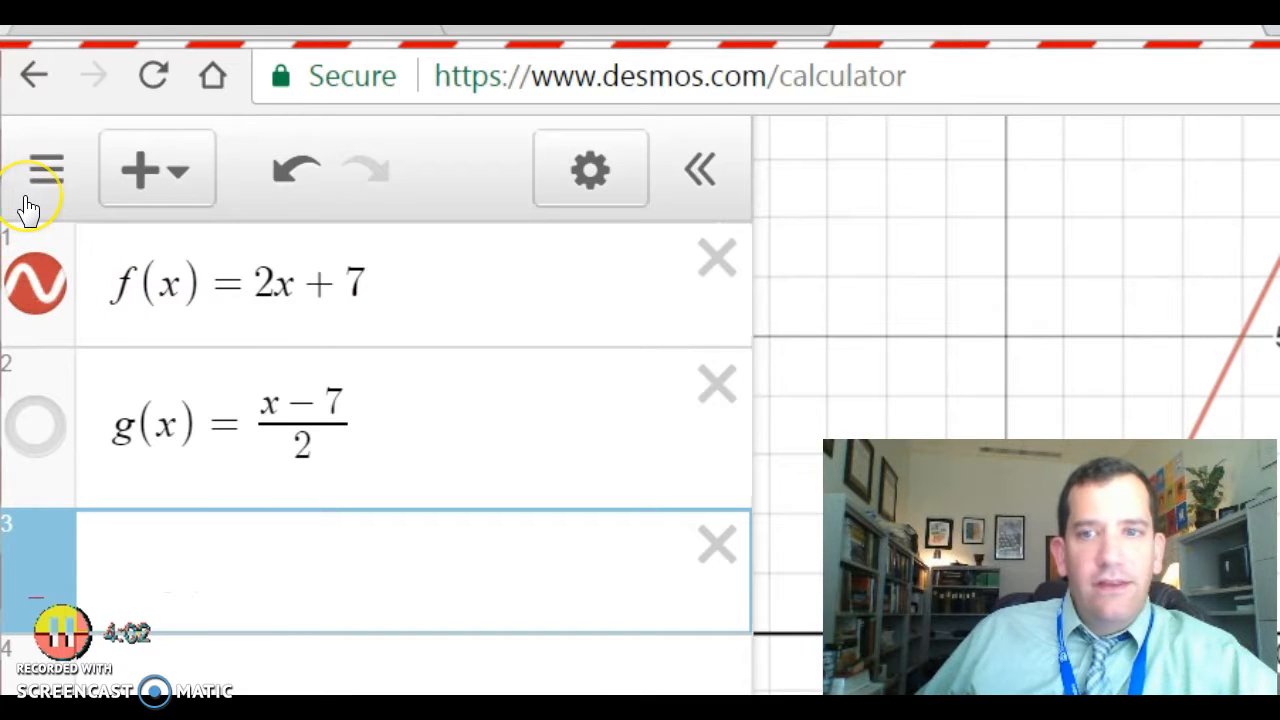
left_click(34, 284)
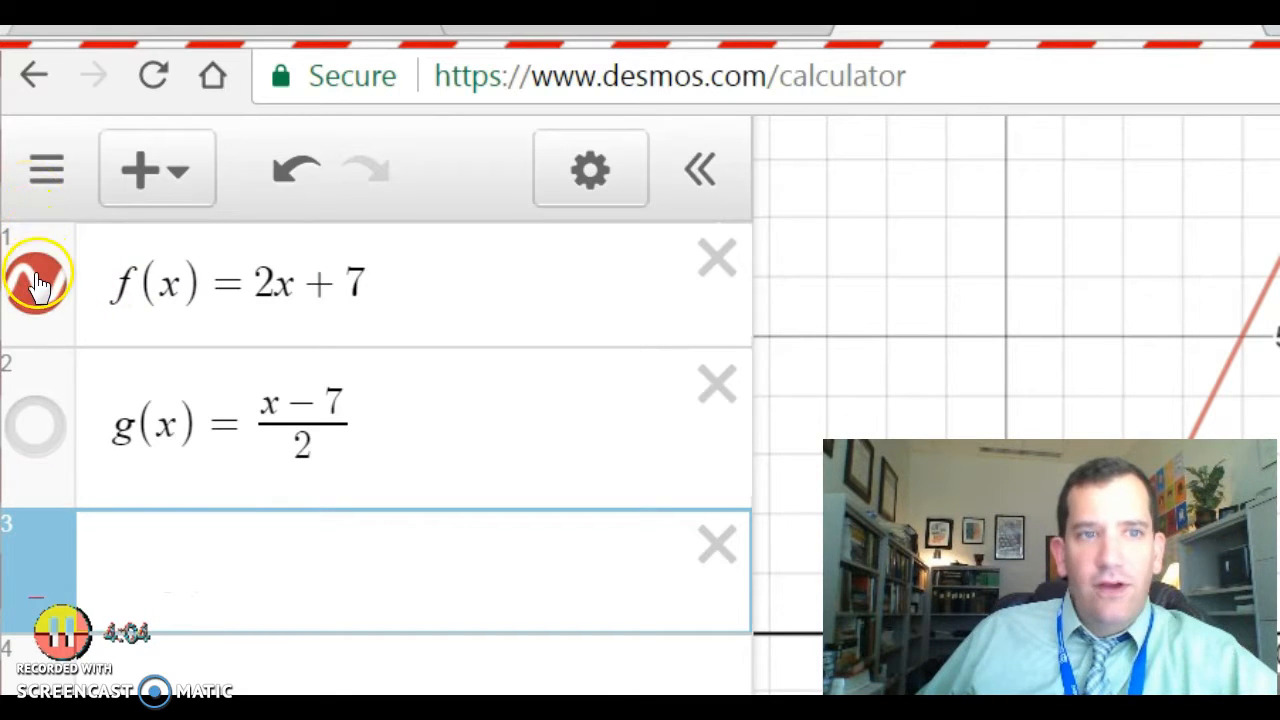
left_click(36, 427)
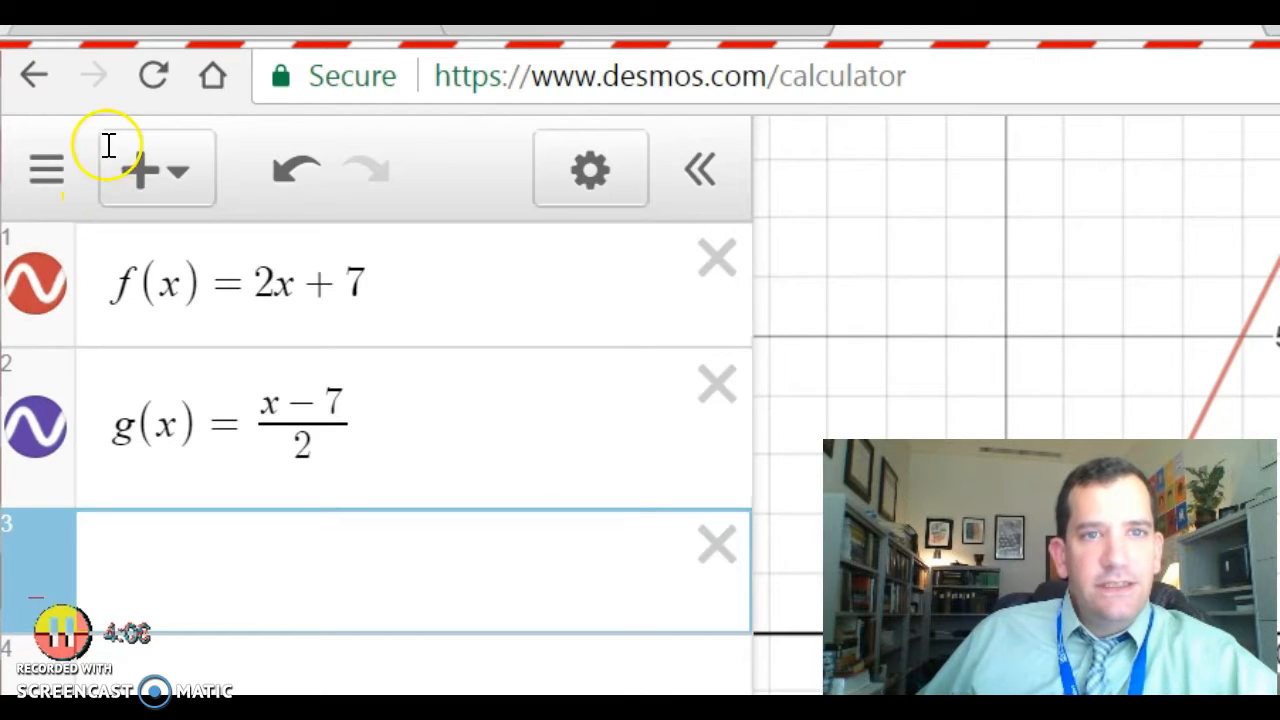
right_click(28, 441)
left_click(28, 434)
left_click(36, 427)
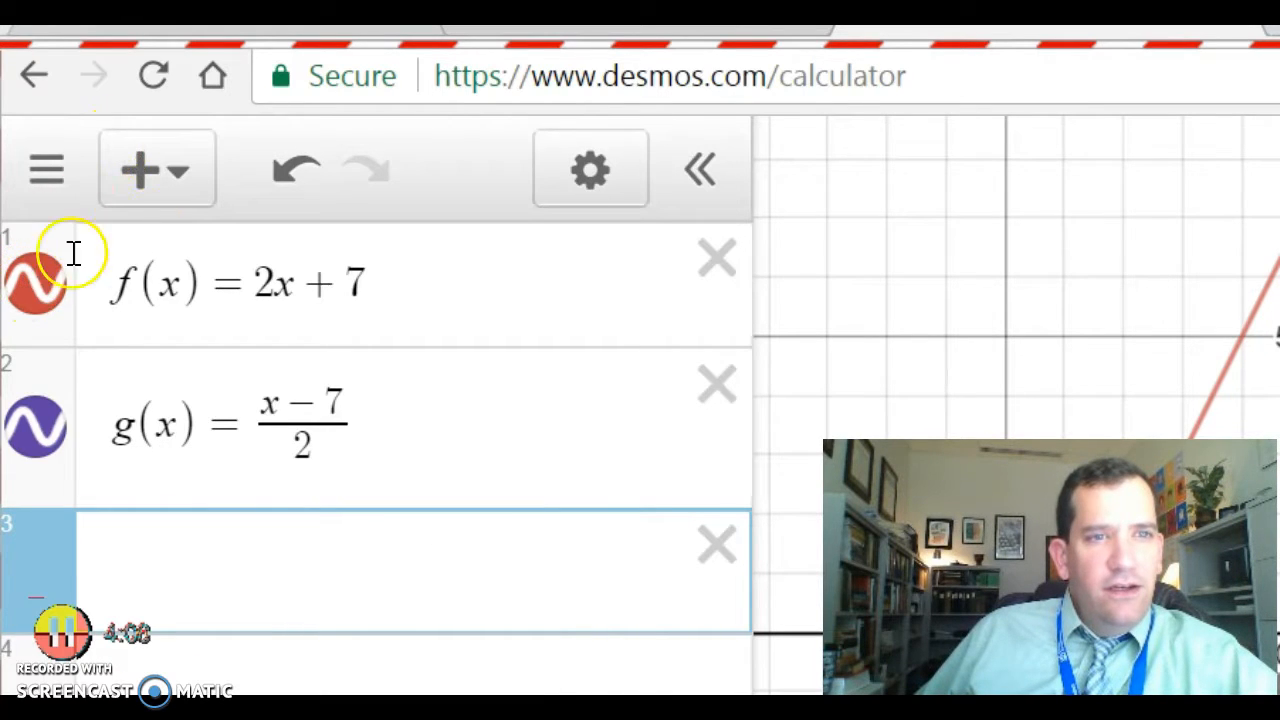
Restyle f(x) as a solid purple line, after trying dashed, dotted and green.
left_click(590, 170)
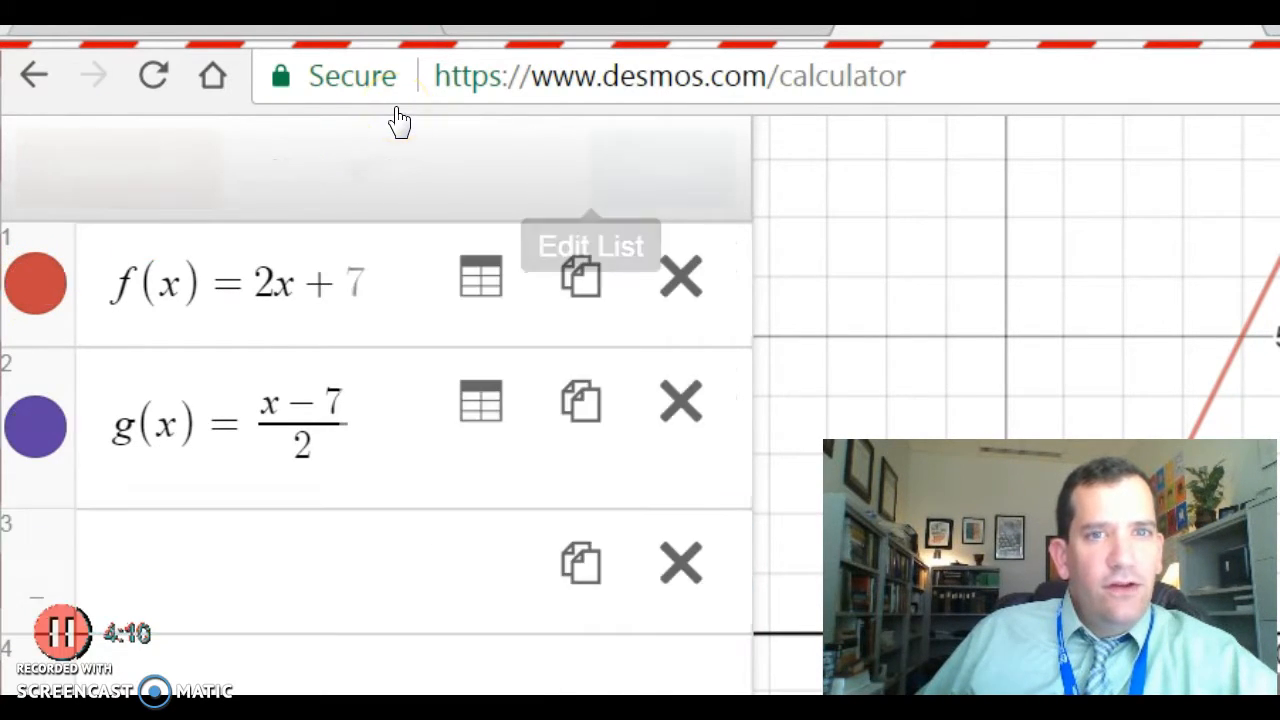
left_click(25, 280)
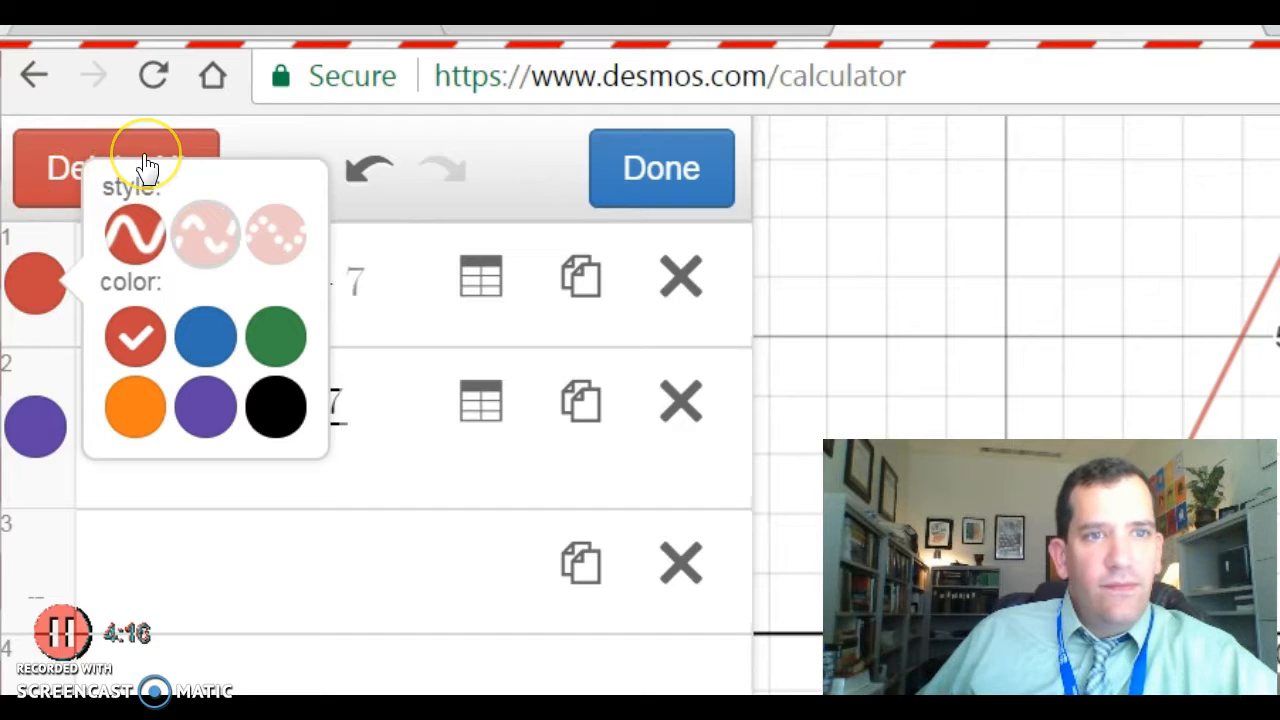
left_click(205, 233)
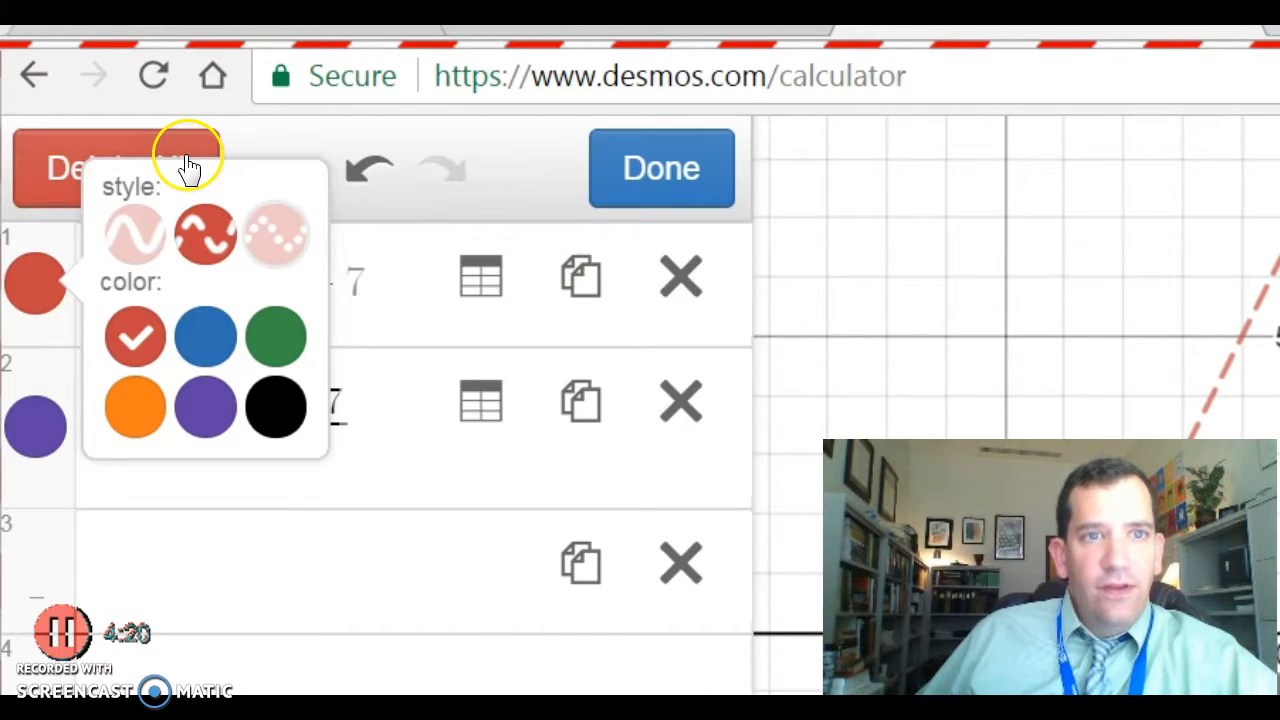
left_click(276, 233)
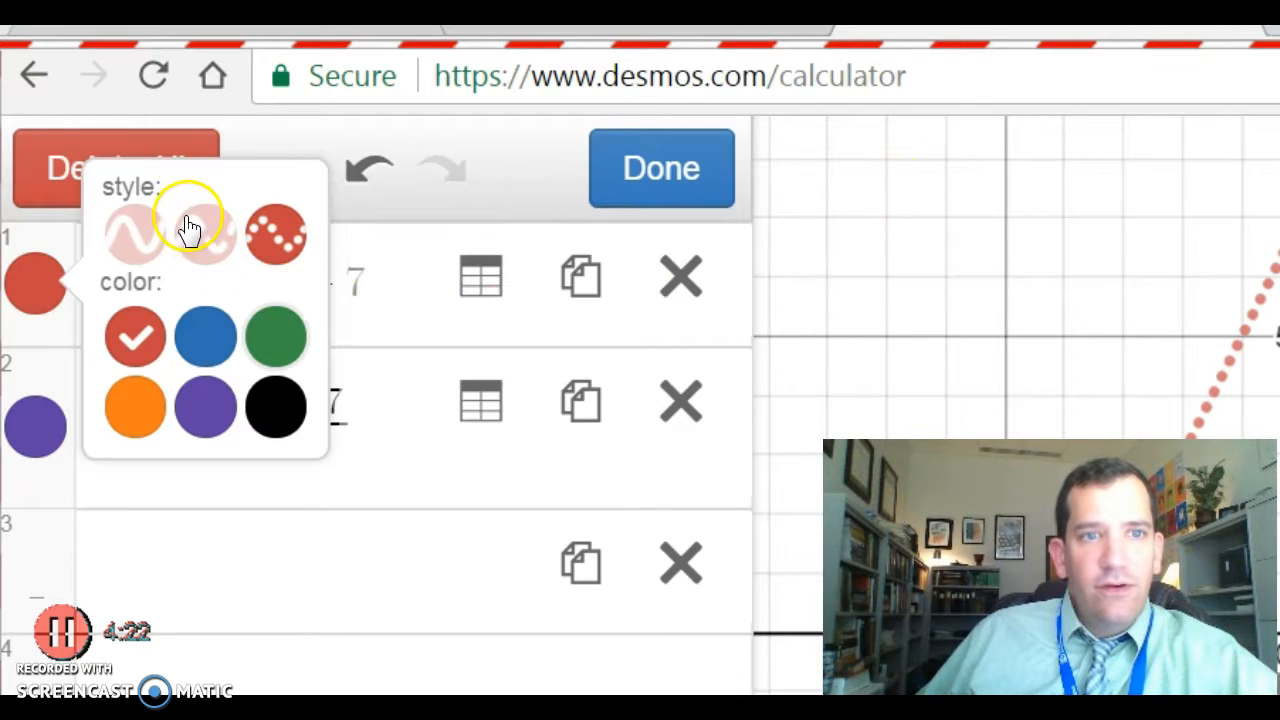
left_click(276, 336)
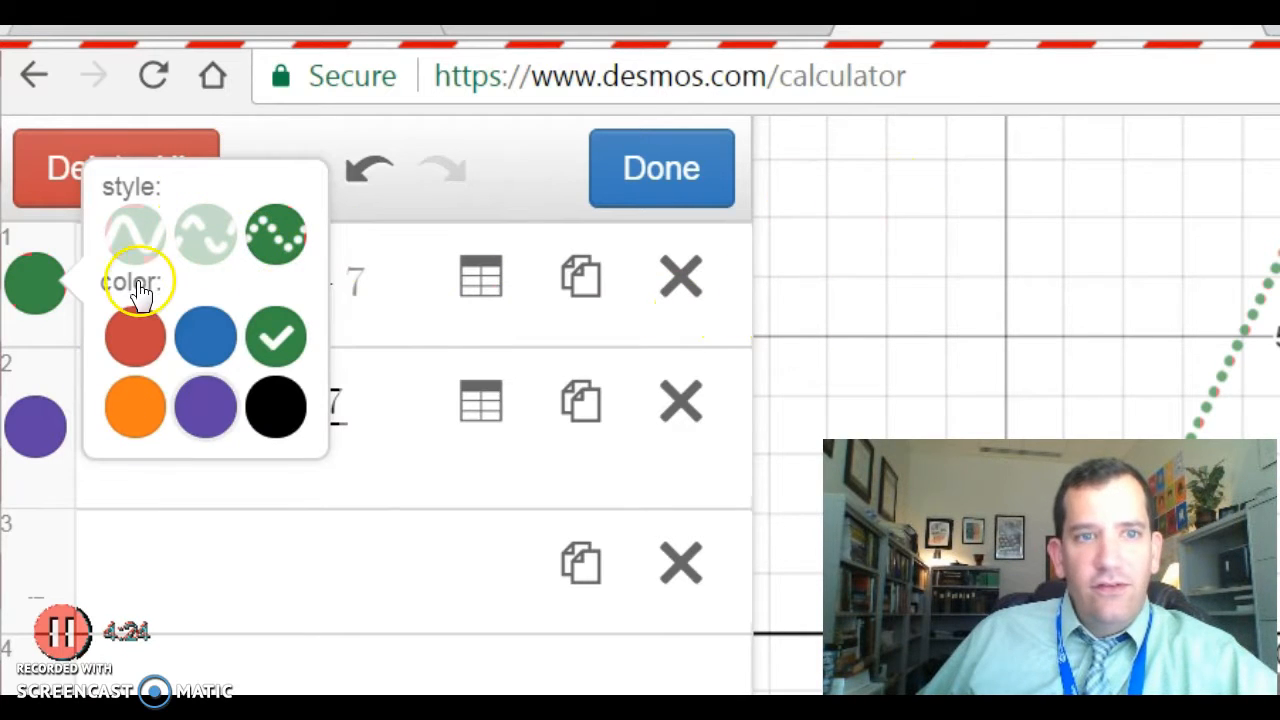
left_click(205, 407)
left_click(129, 234)
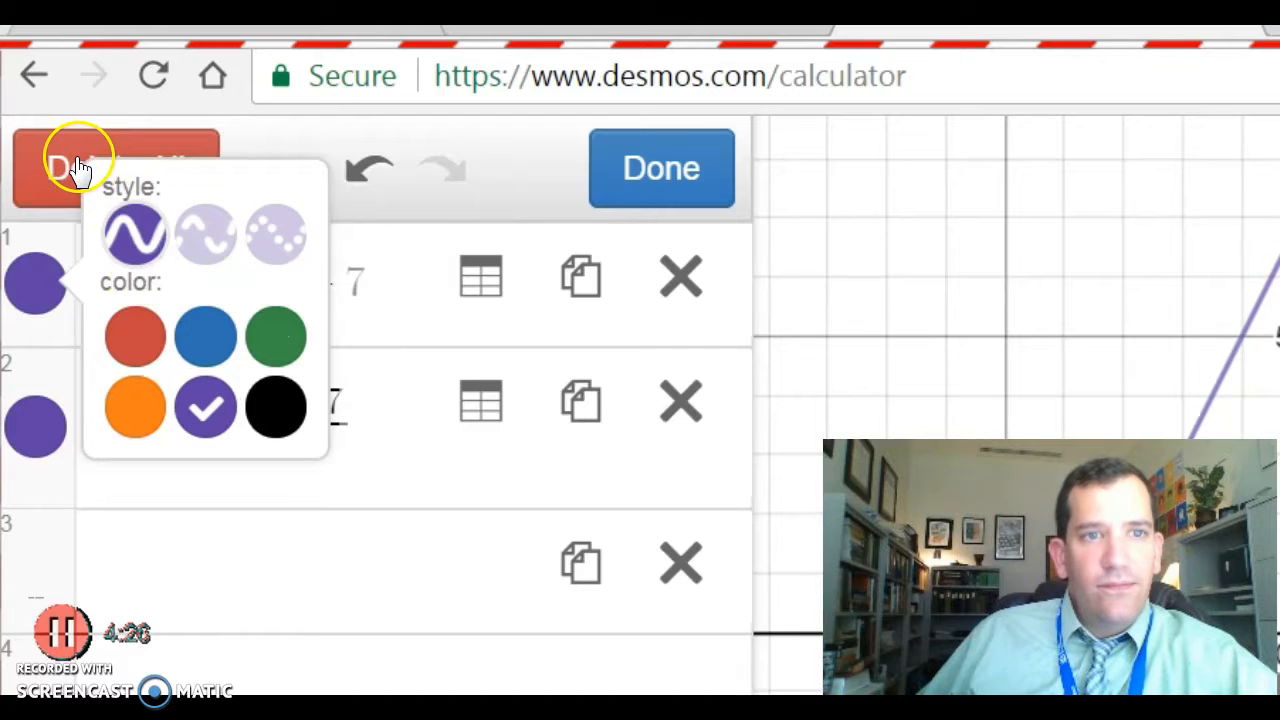
left_click(125, 347)
left_click_drag(798, 362, 852, 314)
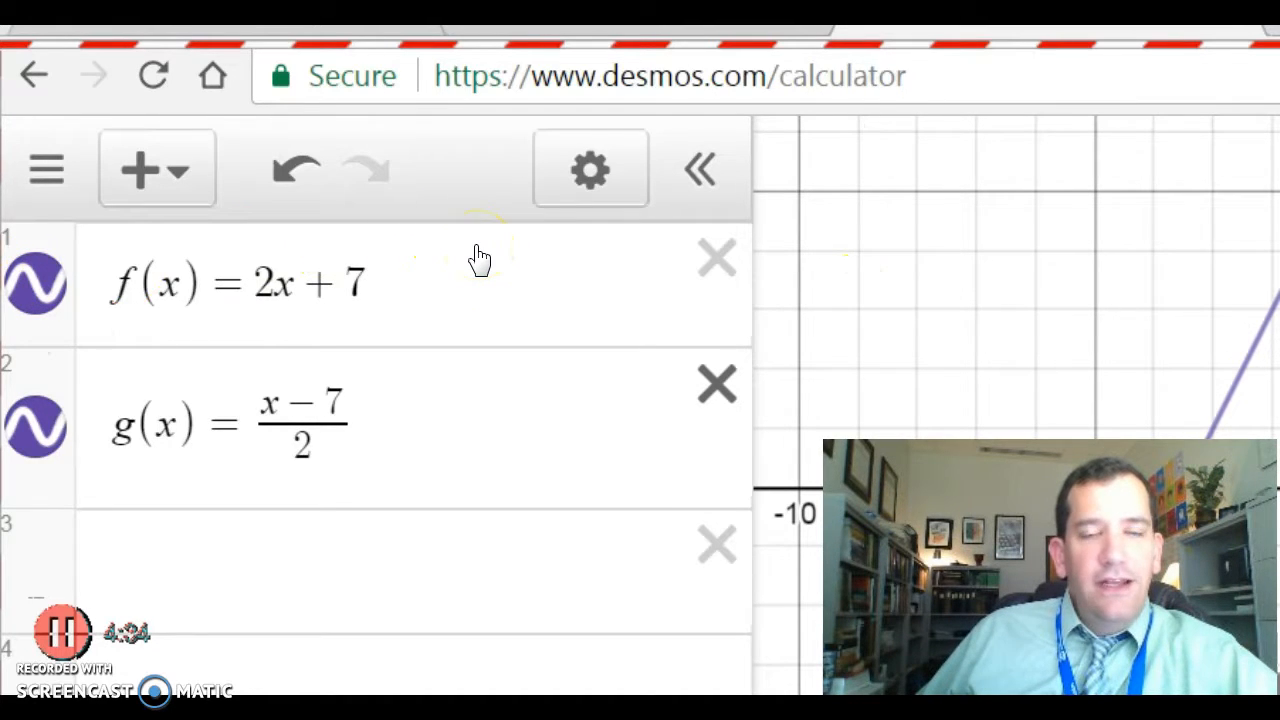
Delete the f(x) and g(x) rows and begin typing a y = a(...) expression.
left_click(717, 384)
left_click(717, 258)
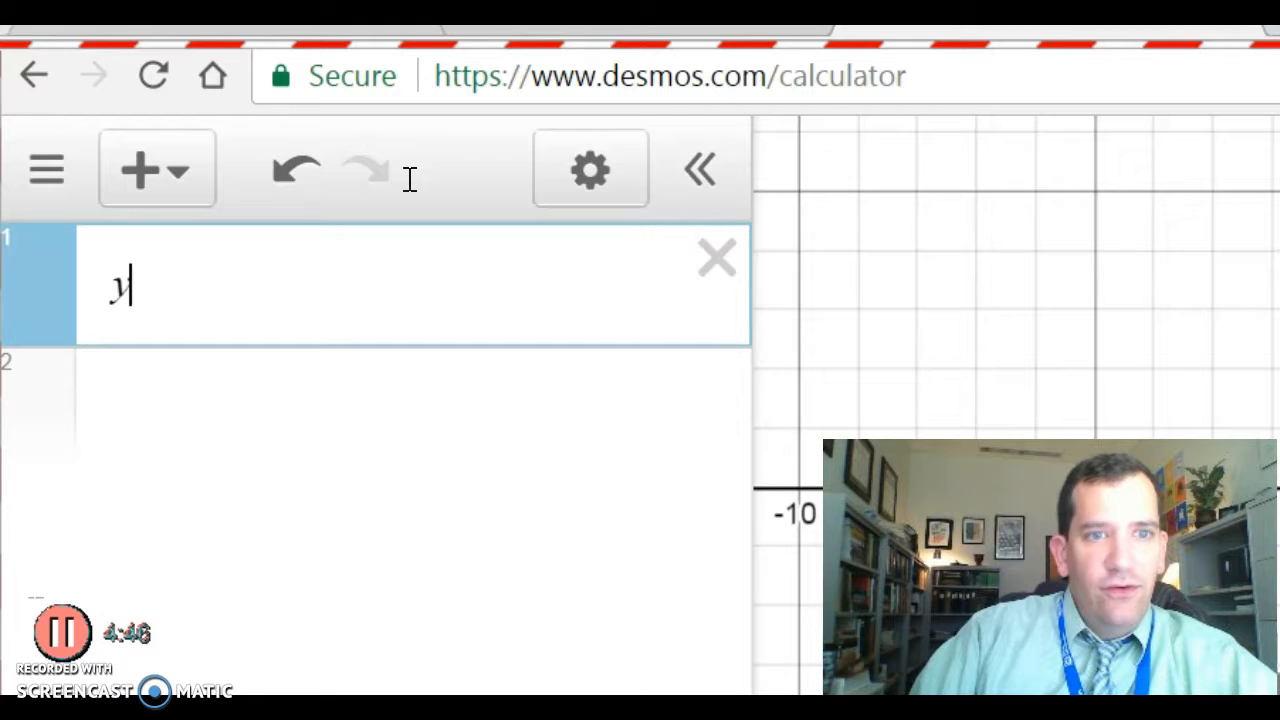
type("=")
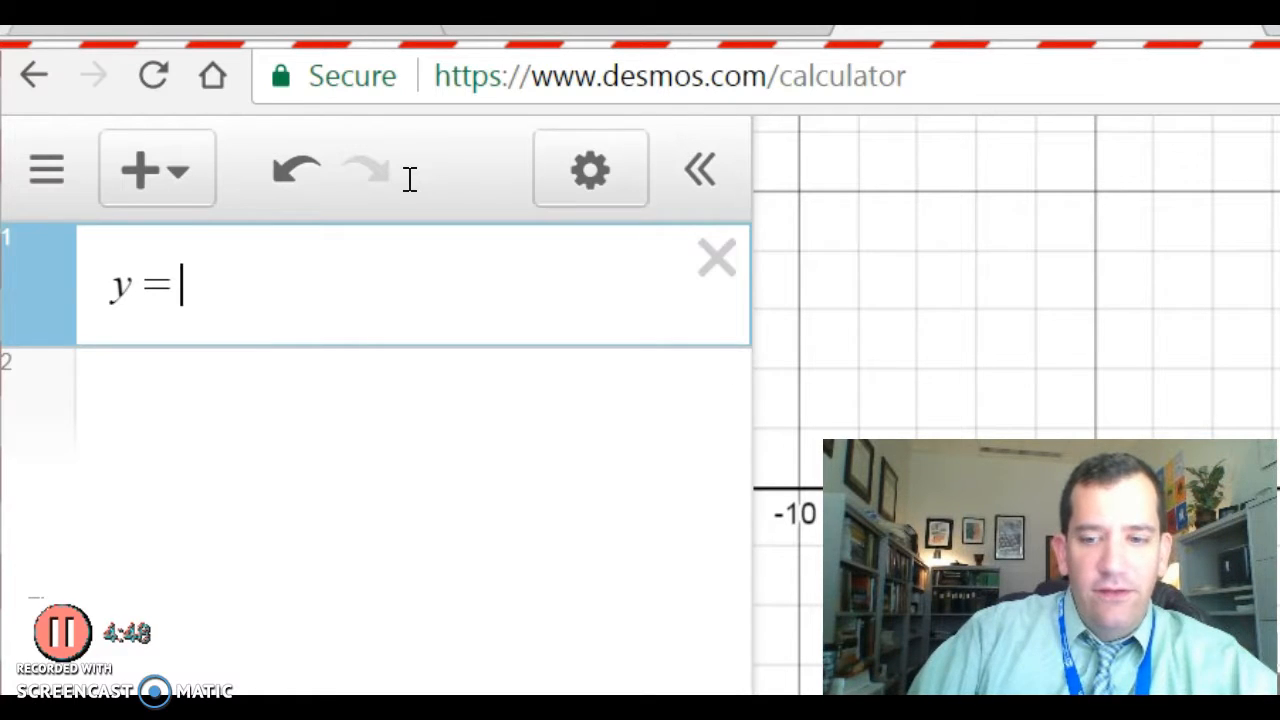
type("d")
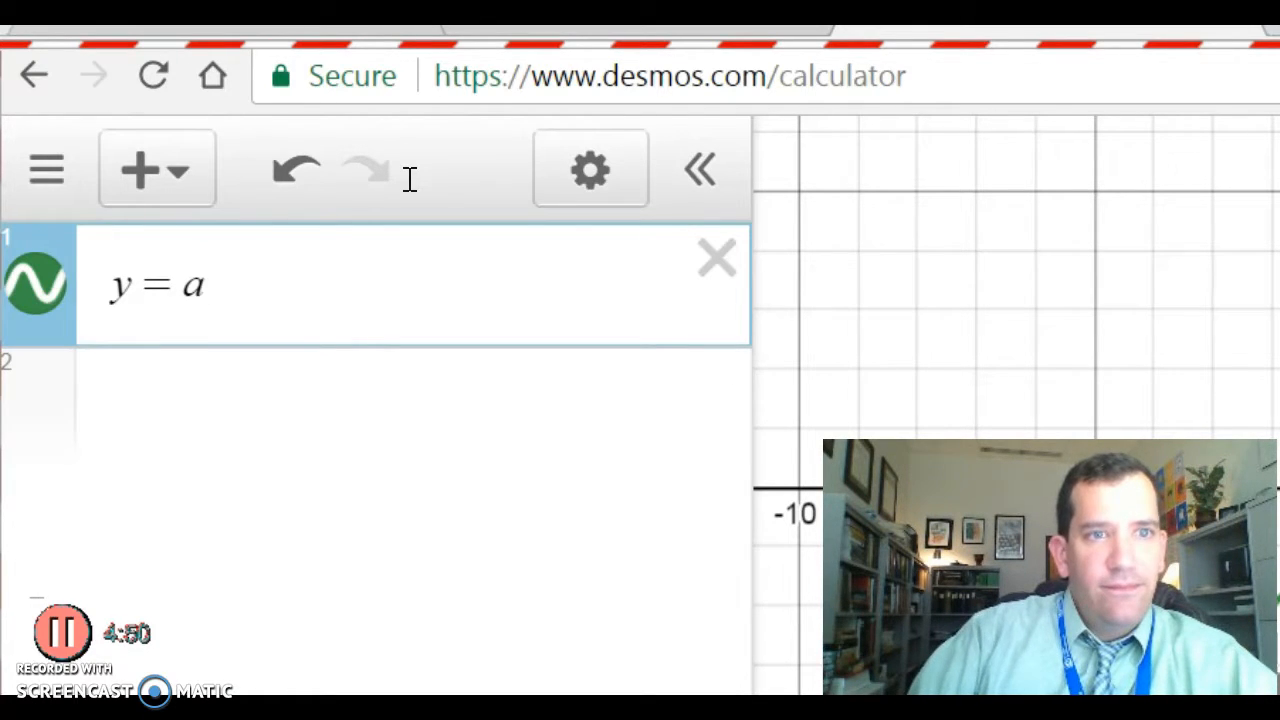
type("()")
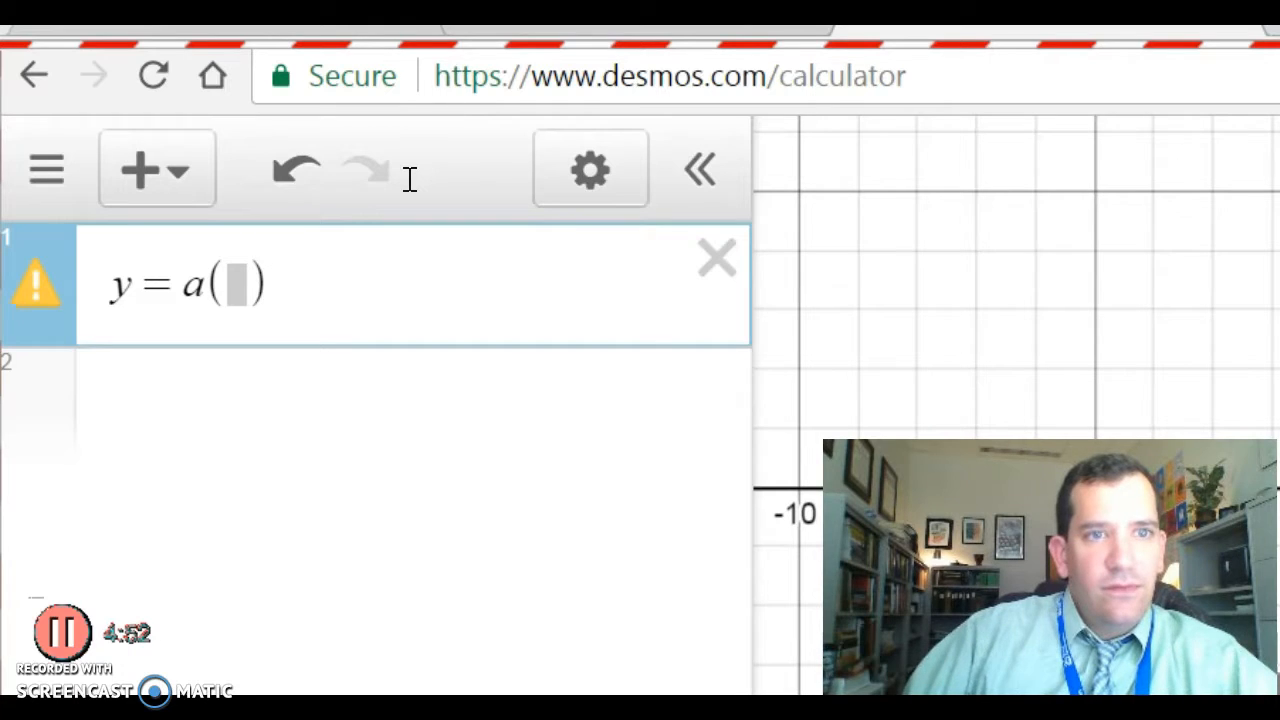
left_click(181, 284)
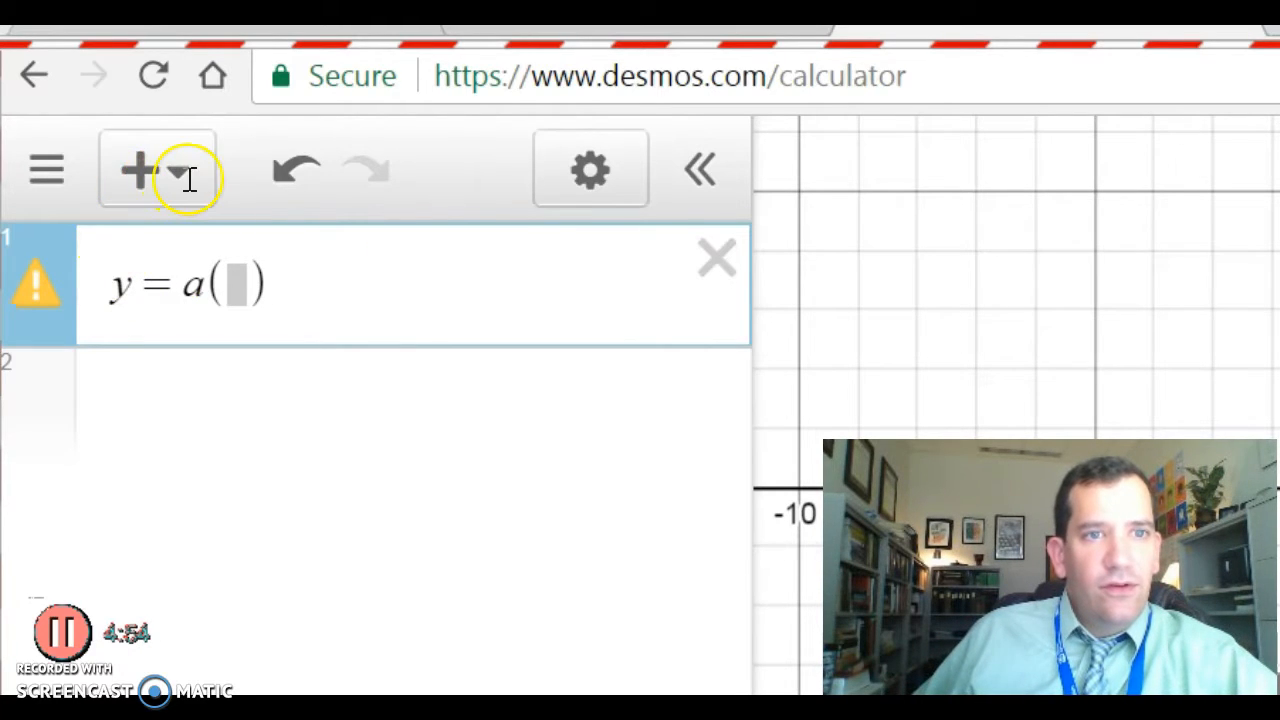
key("Right")
key("Right")
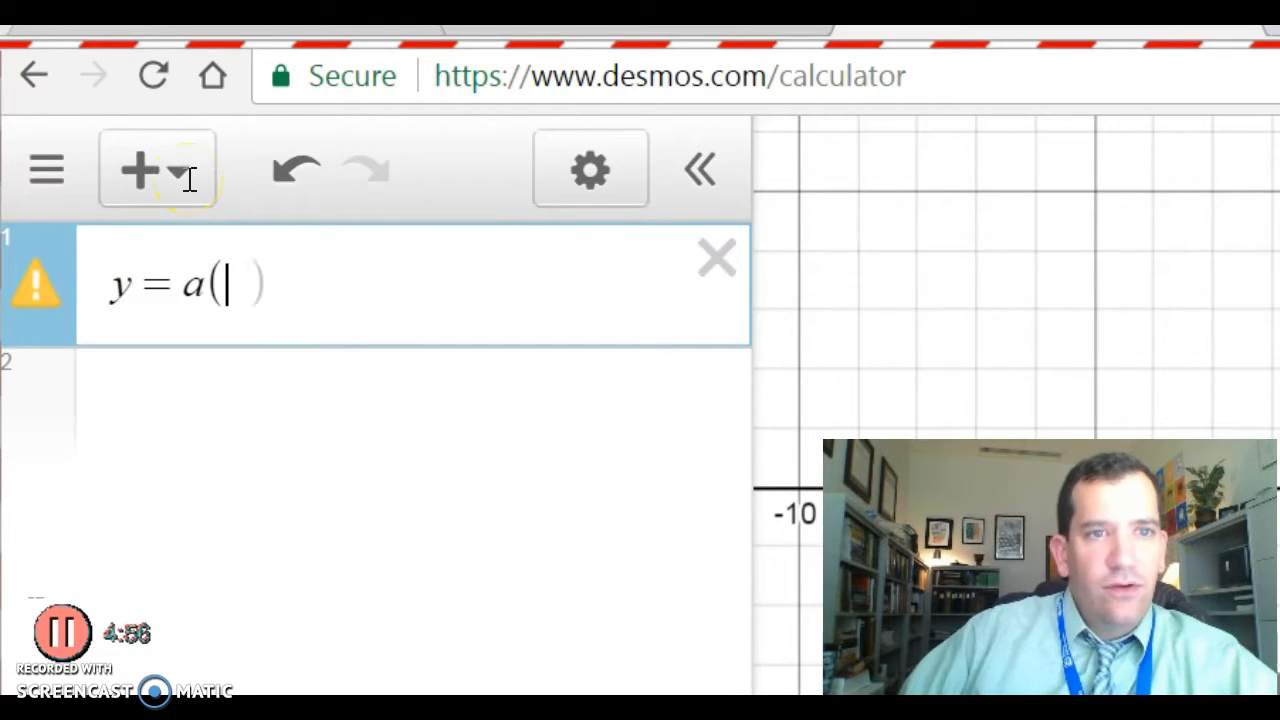
key("BackSpace")
key("BackSpace")
type("a")
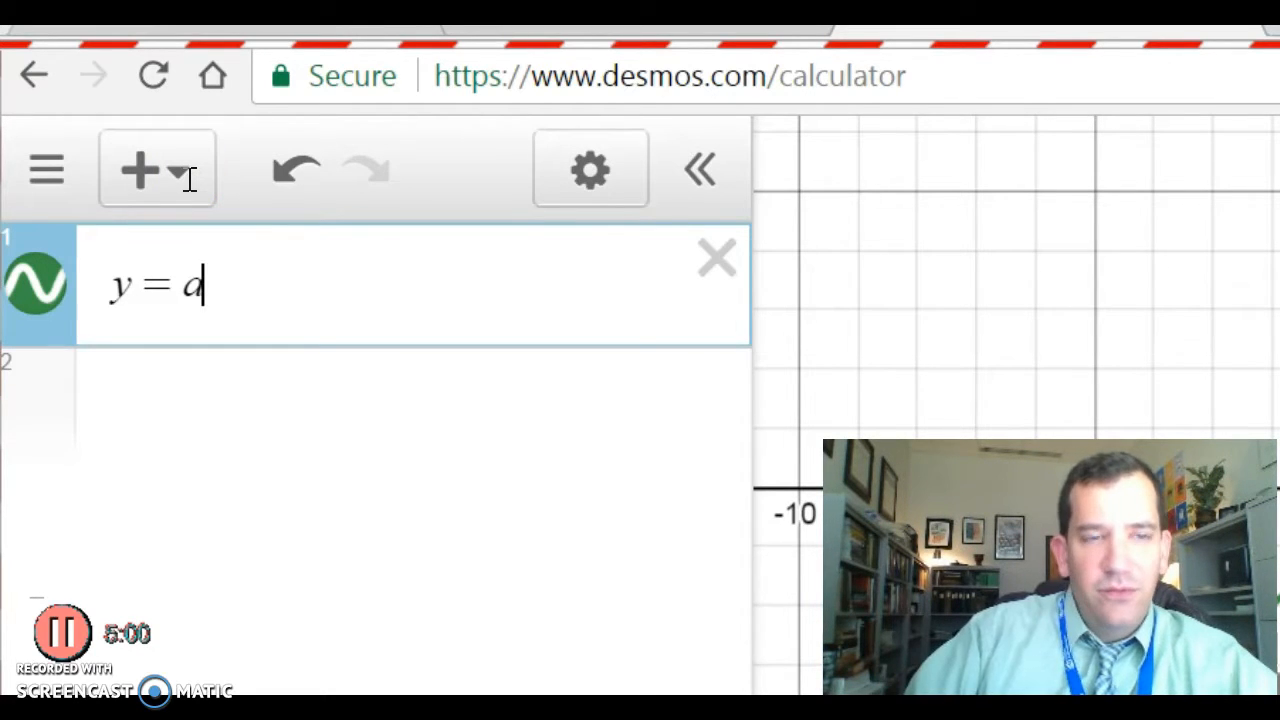
Erase the unfinished y = a expression until the first line is empty.
key("shift+Right")
key("Left")
key("Menu")
key("Escape")
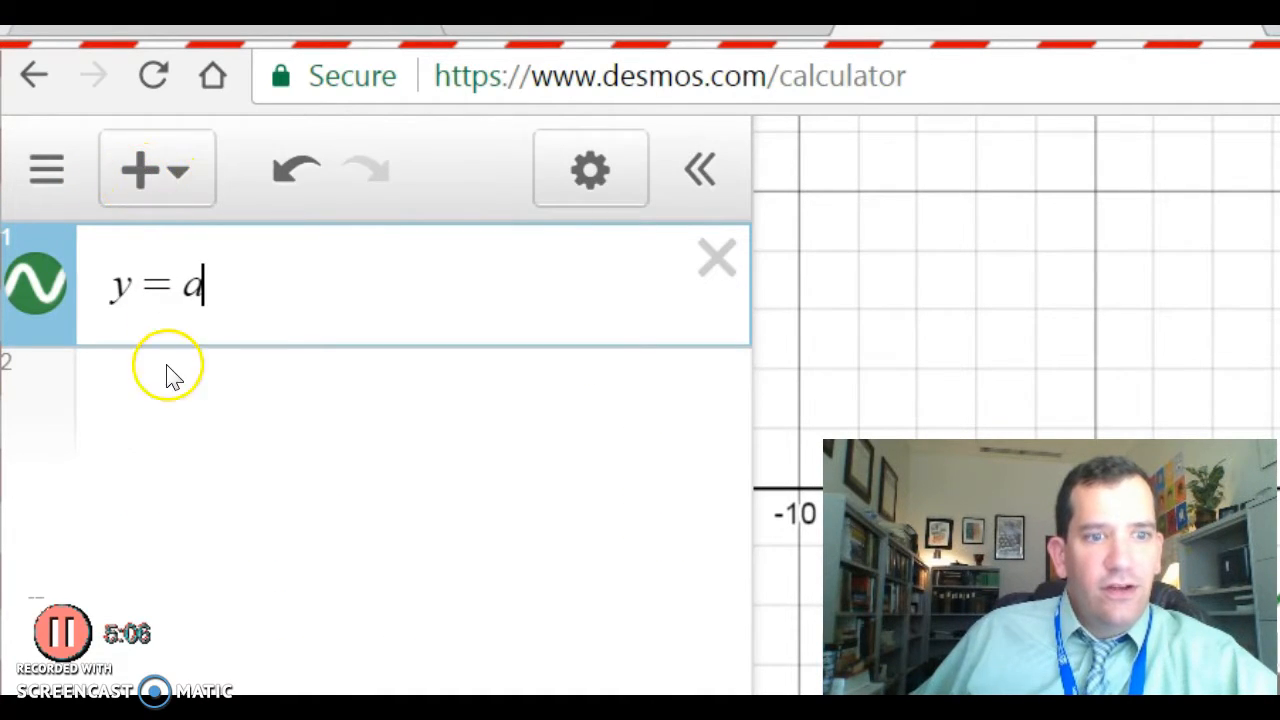
left_click(85, 605)
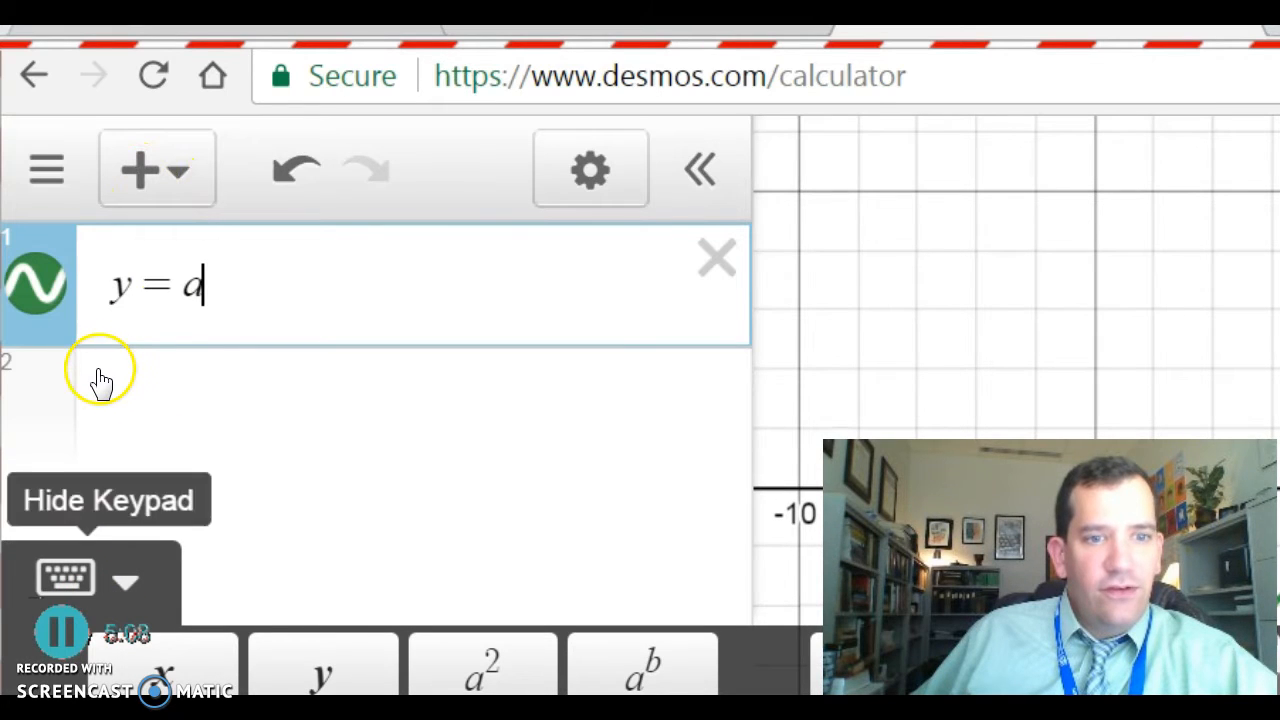
left_click(88, 580)
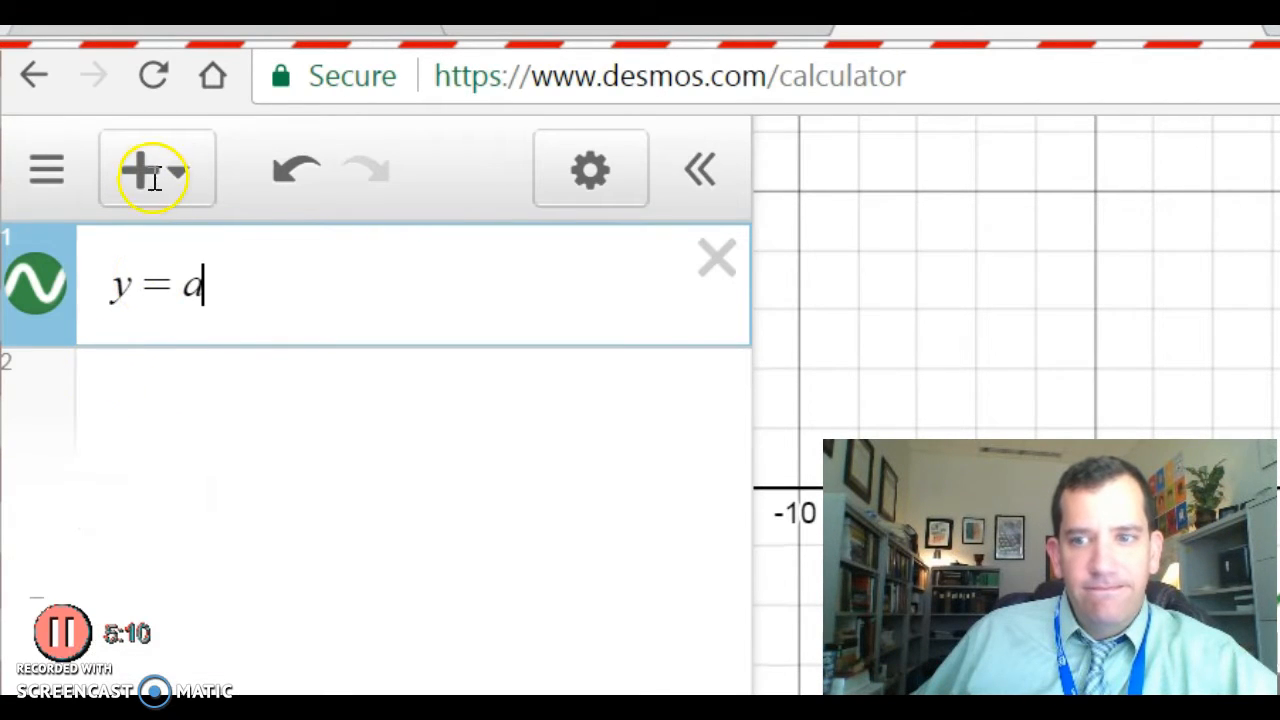
key("BackSpace")
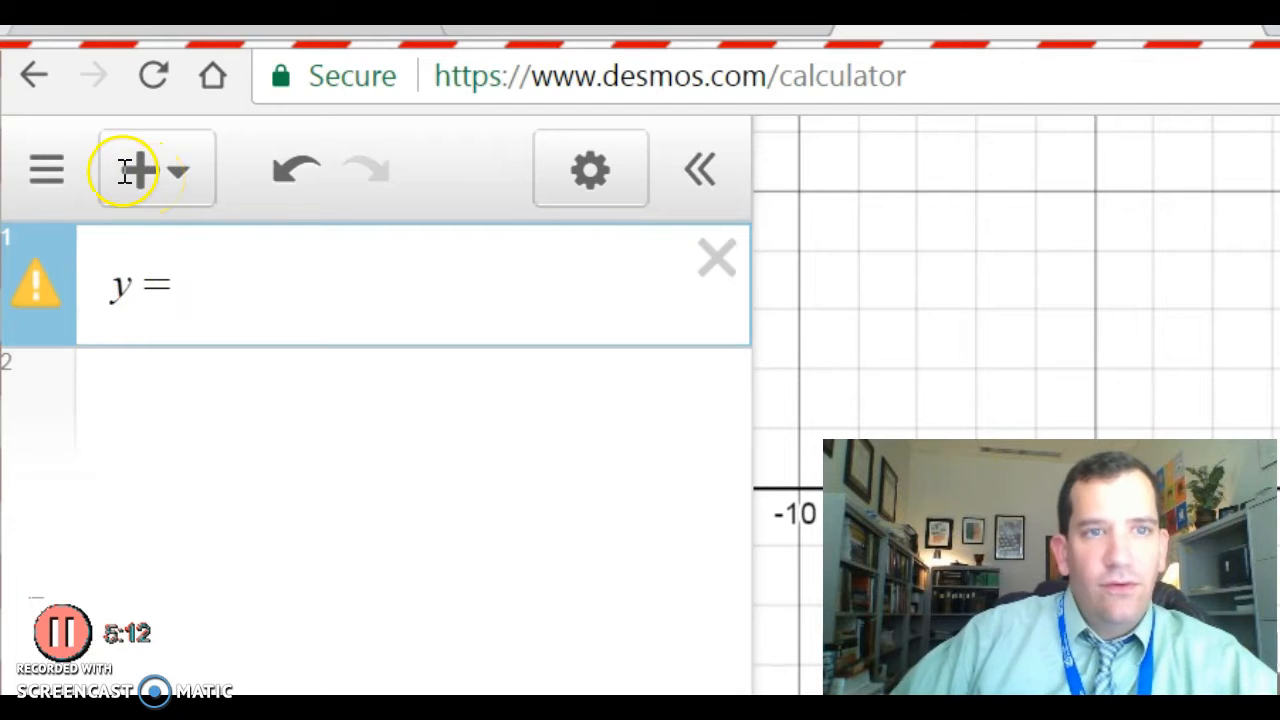
key("BackSpace")
type("d")
key("BackSpace")
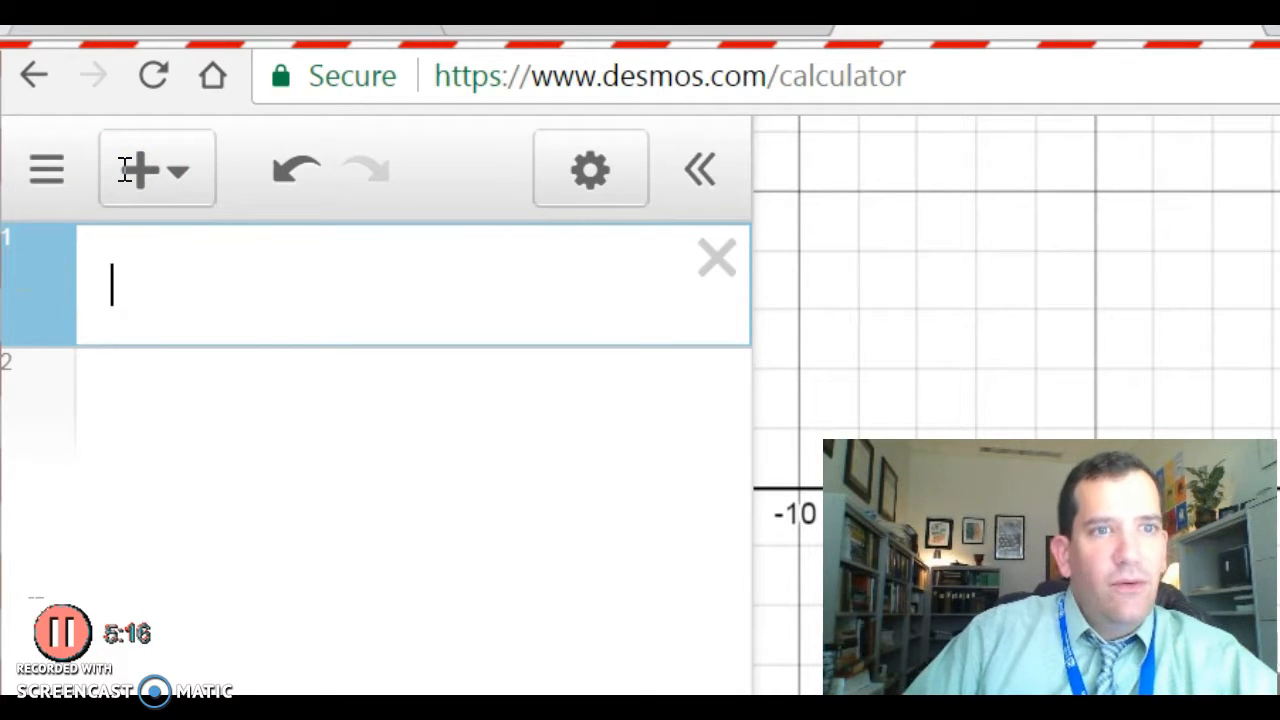
Enter f(x) = a(x − h)^2 + k, adding sliders for a, h and k as they appear.
type("f(x) ")
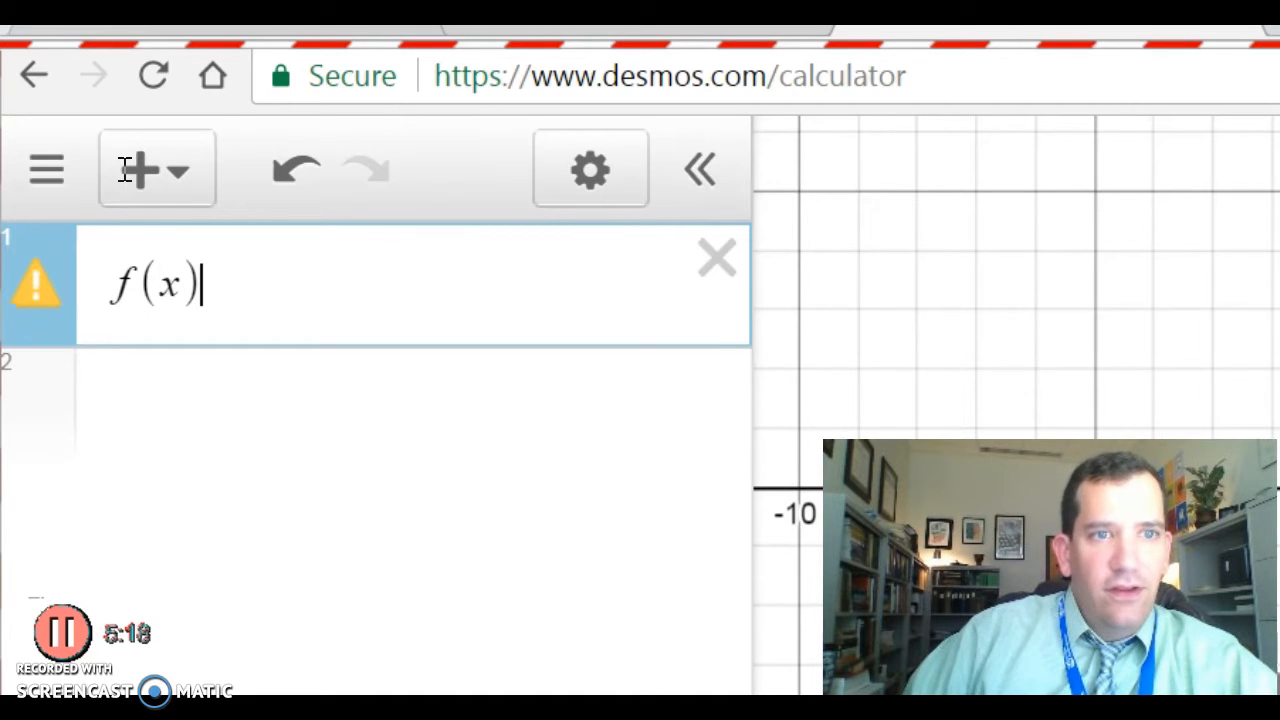
type("= a")
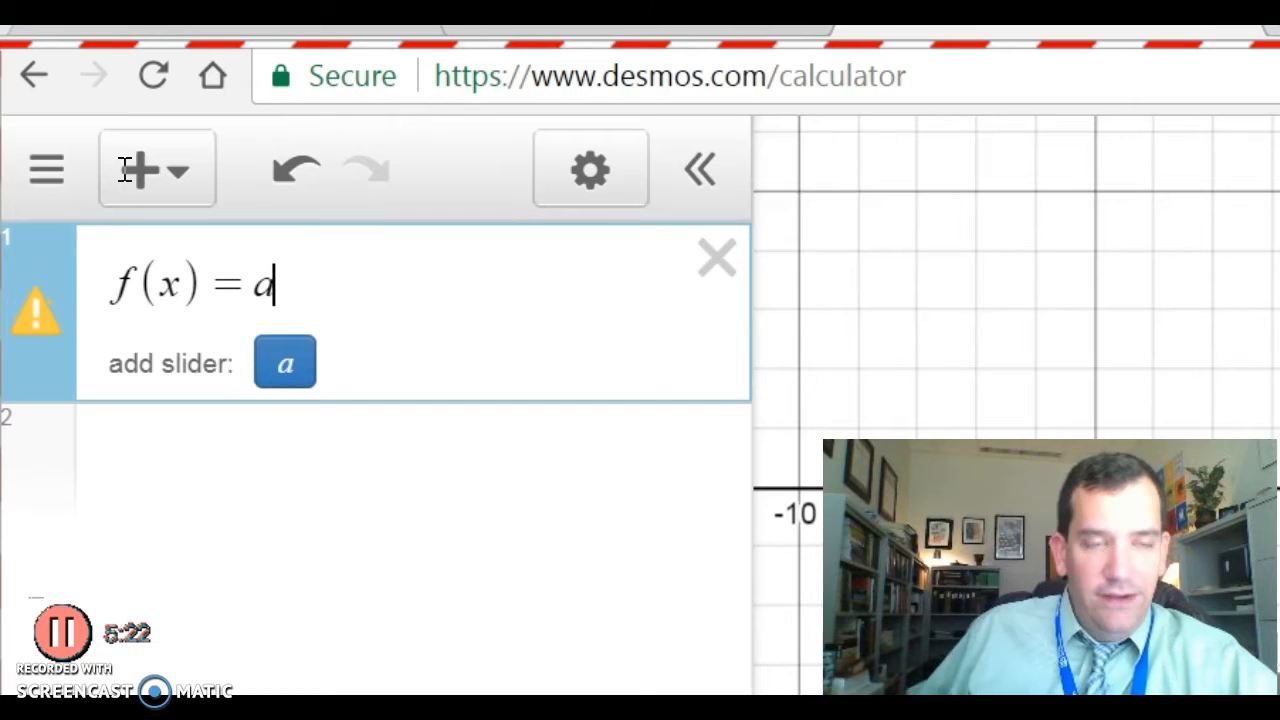
left_click(285, 363)
left_click(222, 177)
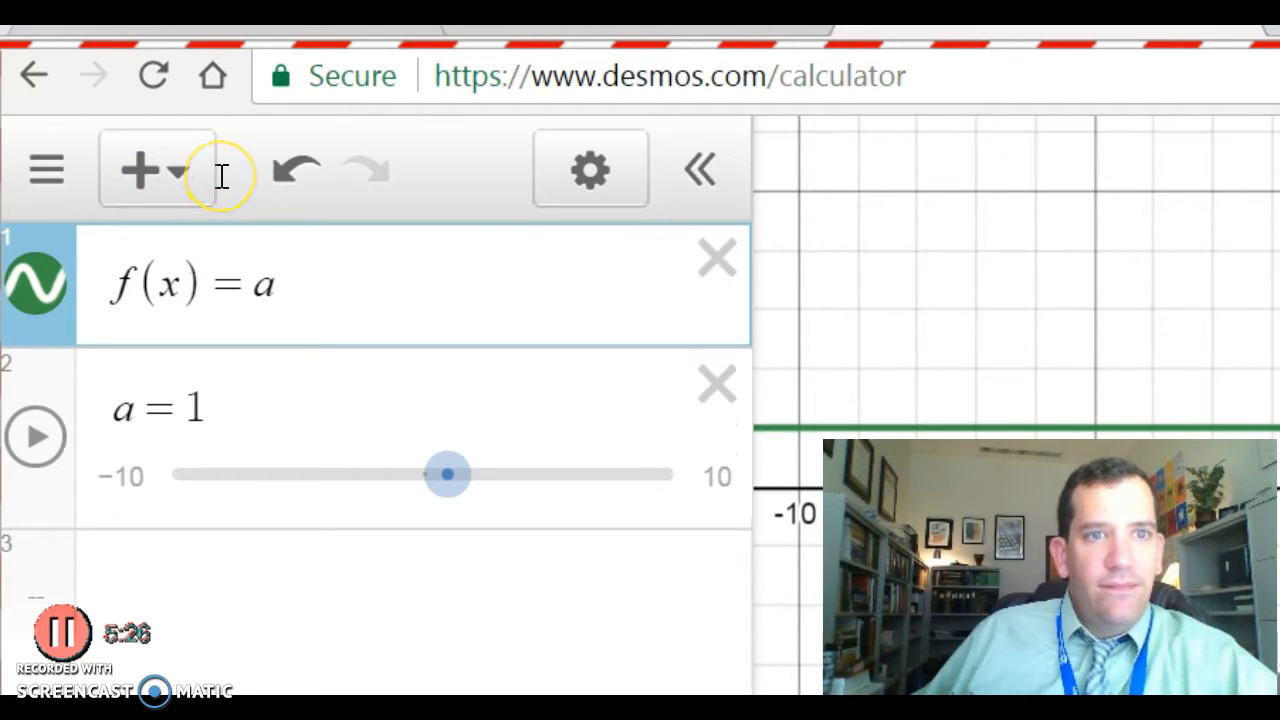
type("(x)=a(x")
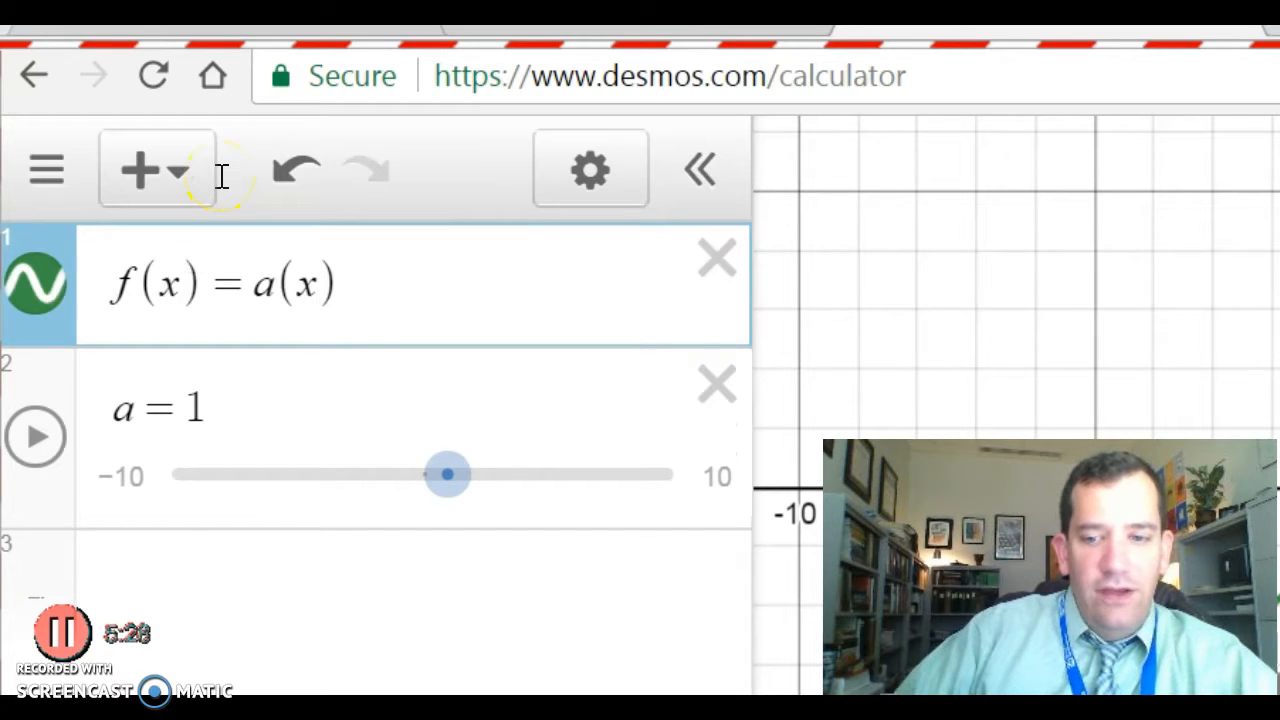
type("-")
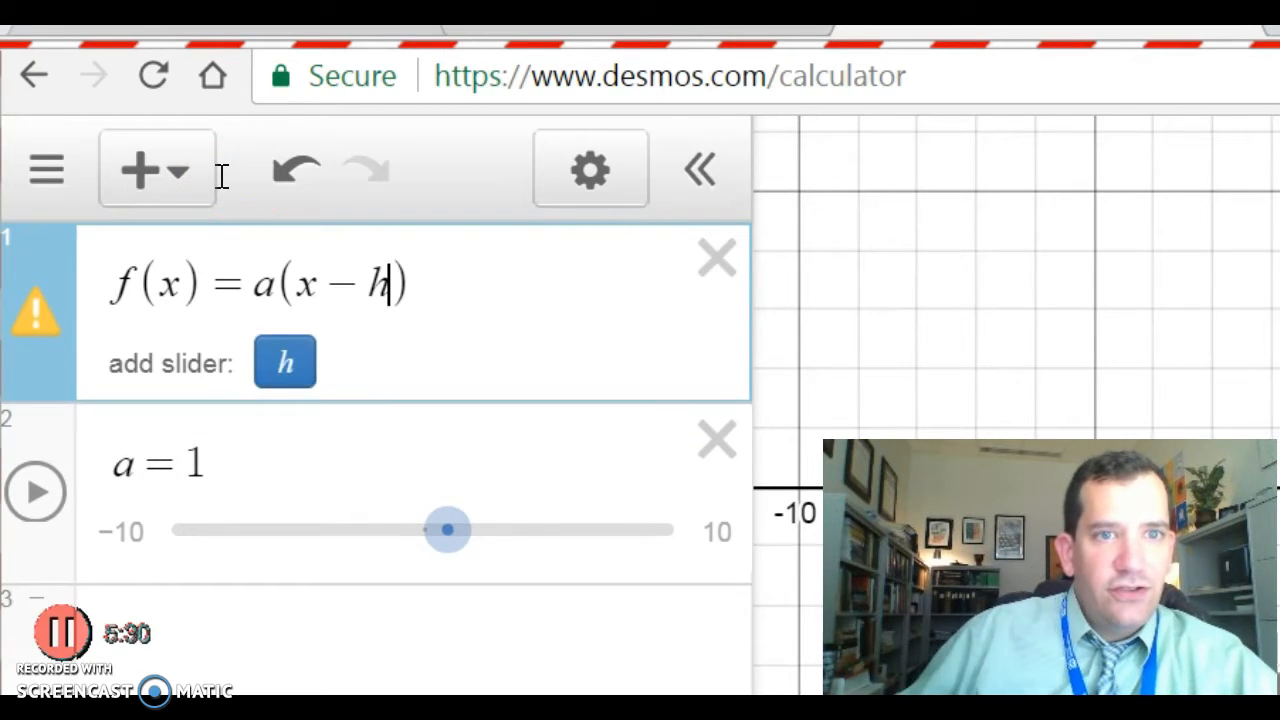
left_click(285, 361)
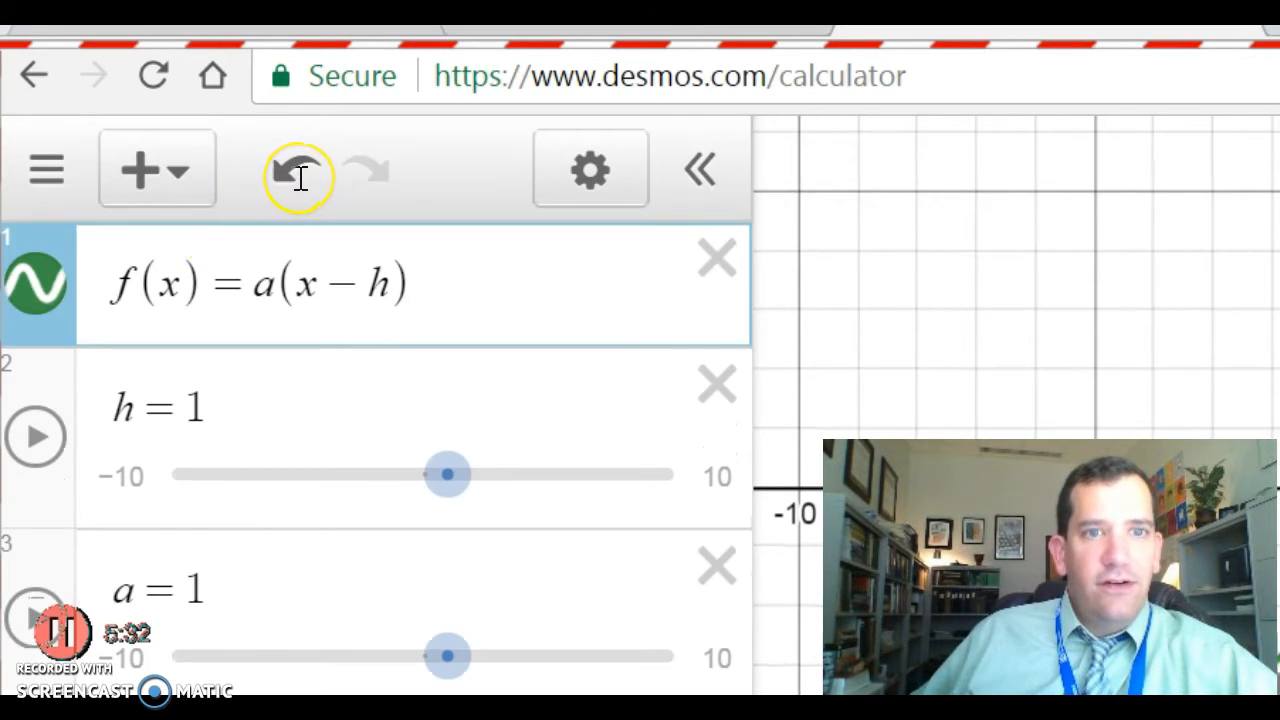
type("^2")
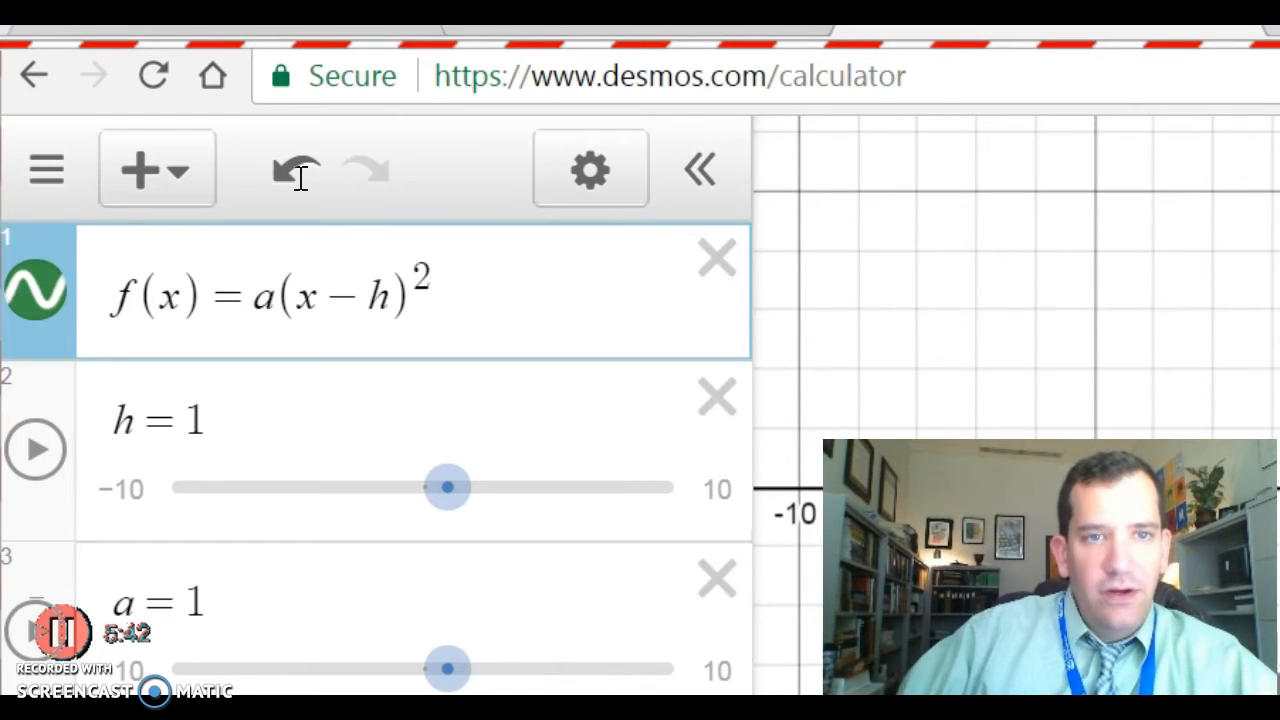
type("+k")
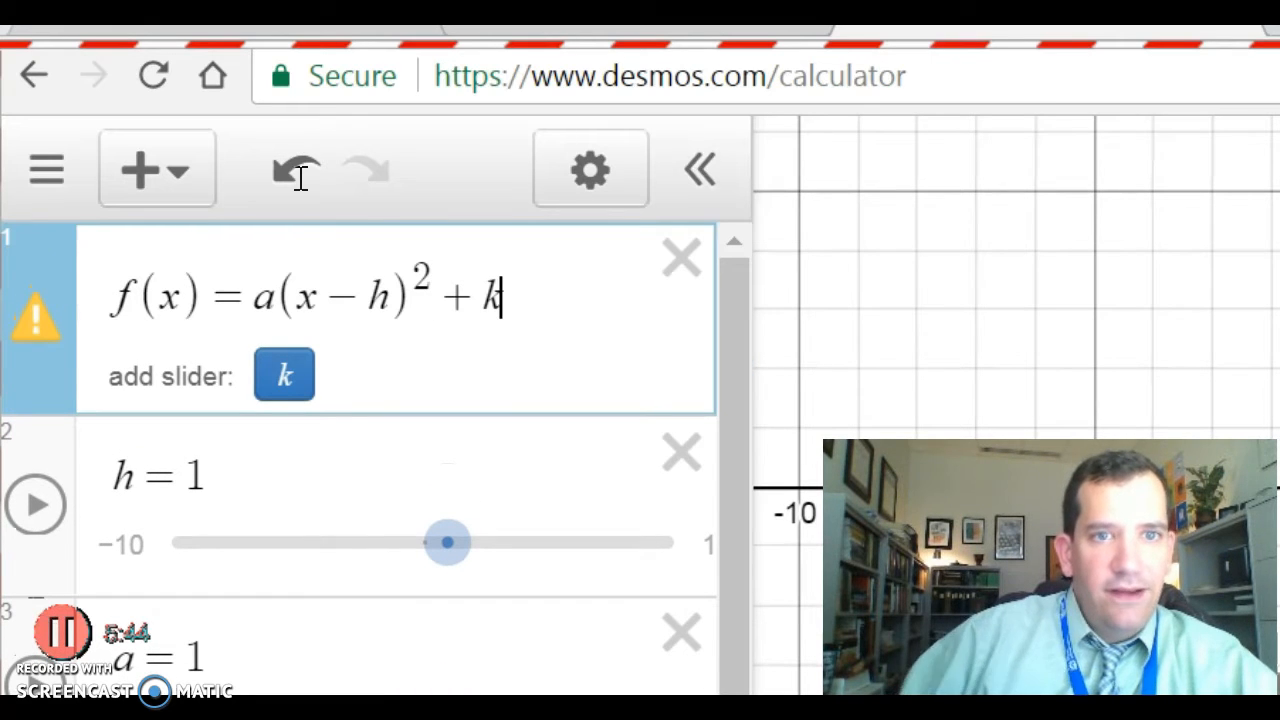
left_click(284, 375)
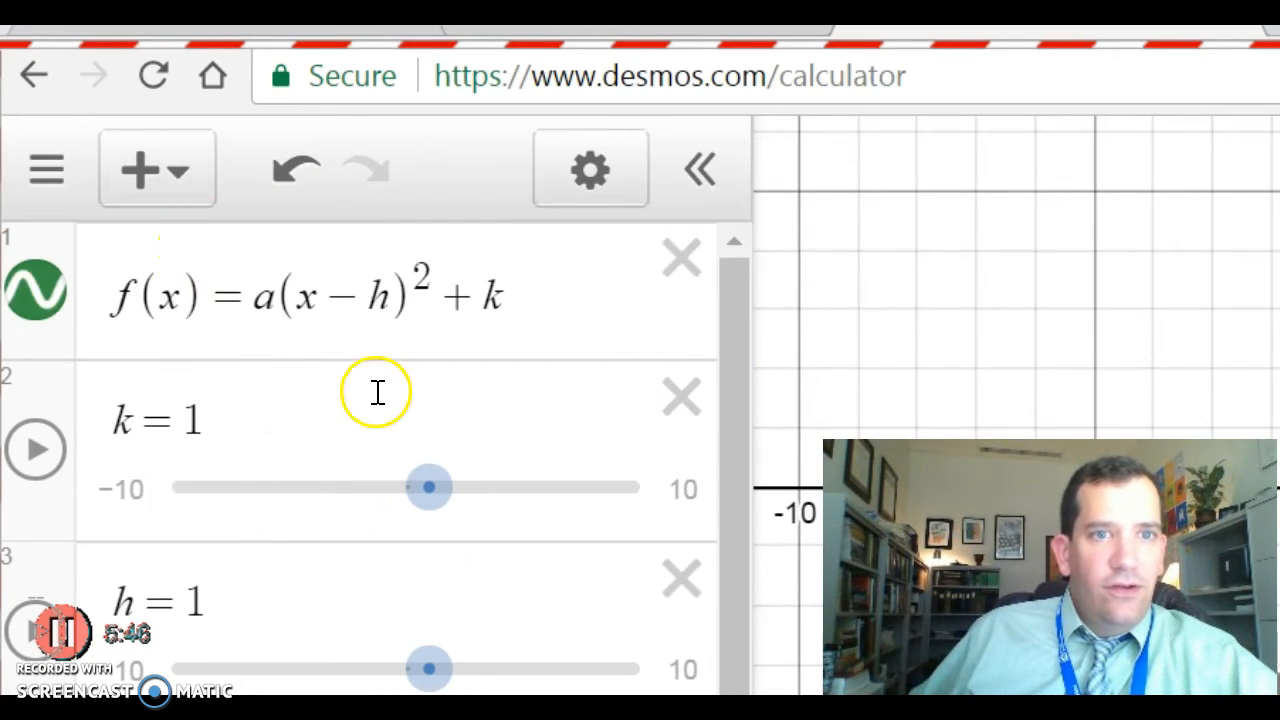
Slide h down to −2.6 and k down to −3.7.
scroll(480, 400, "down", 1)
scroll(484, 400, "up", 1)
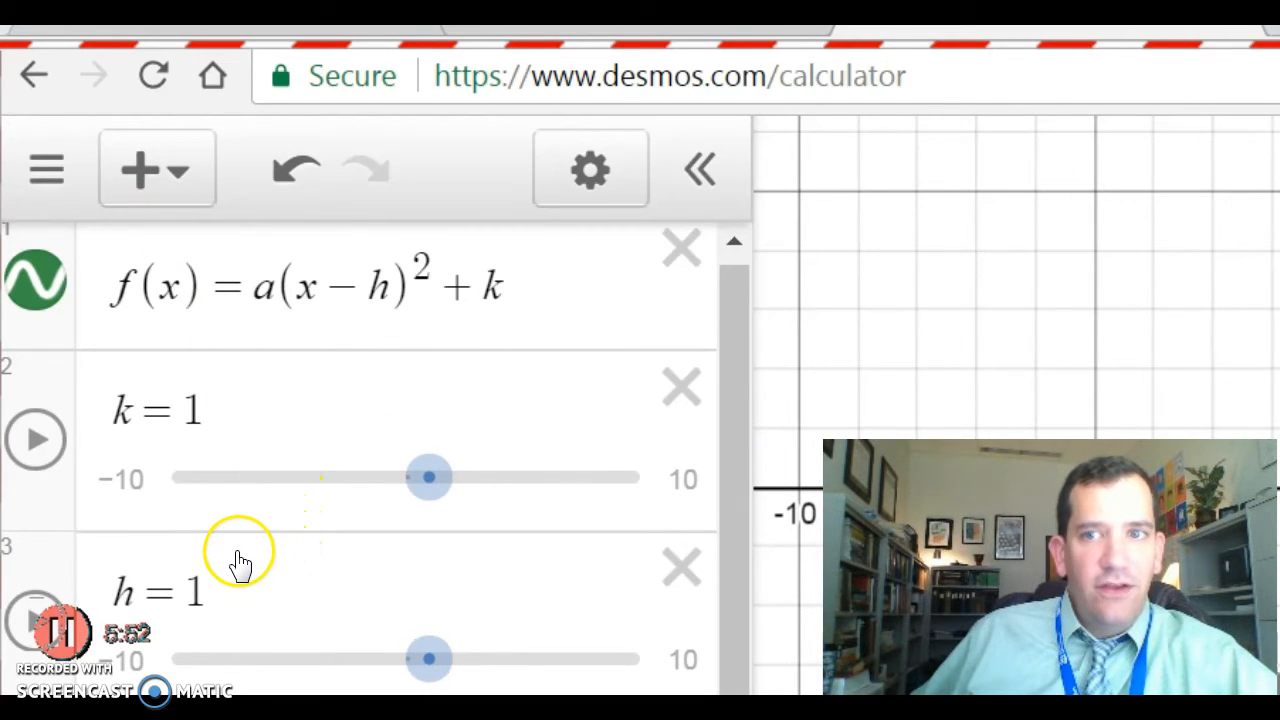
left_click_drag(429, 659, 319, 659)
left_click_drag(429, 478, 392, 478)
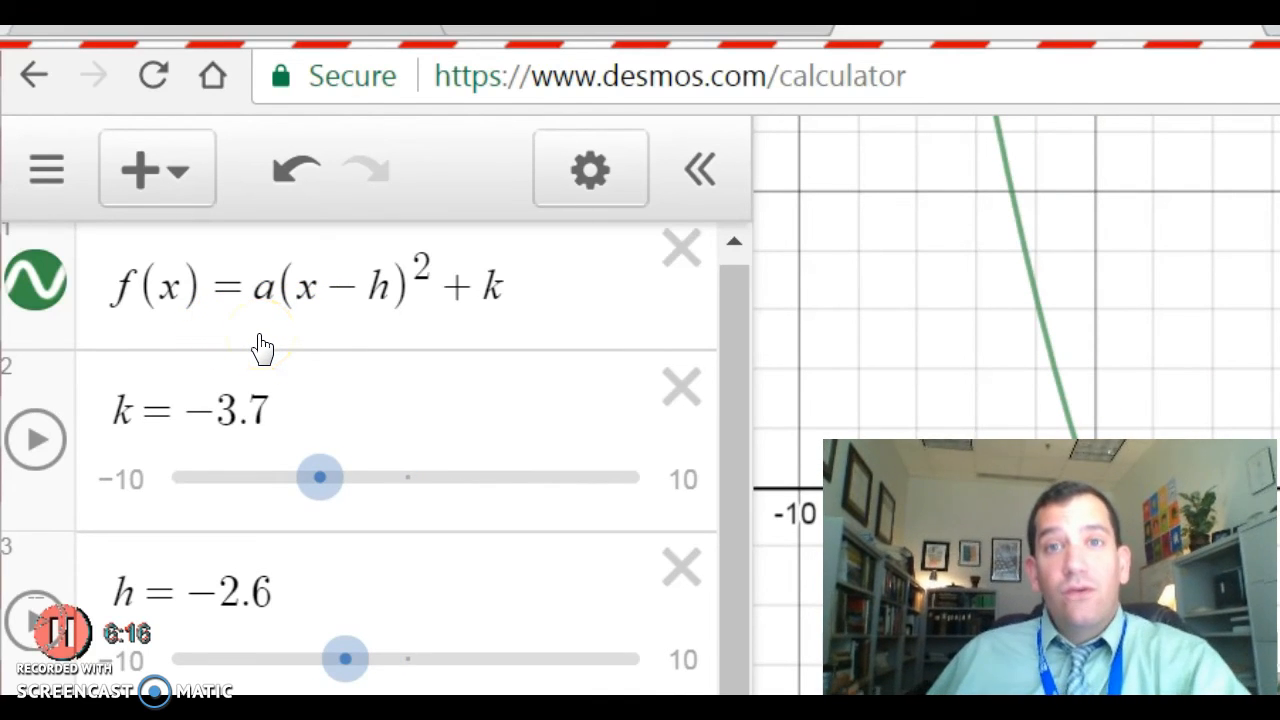
scroll(490, 335, "up", 1)
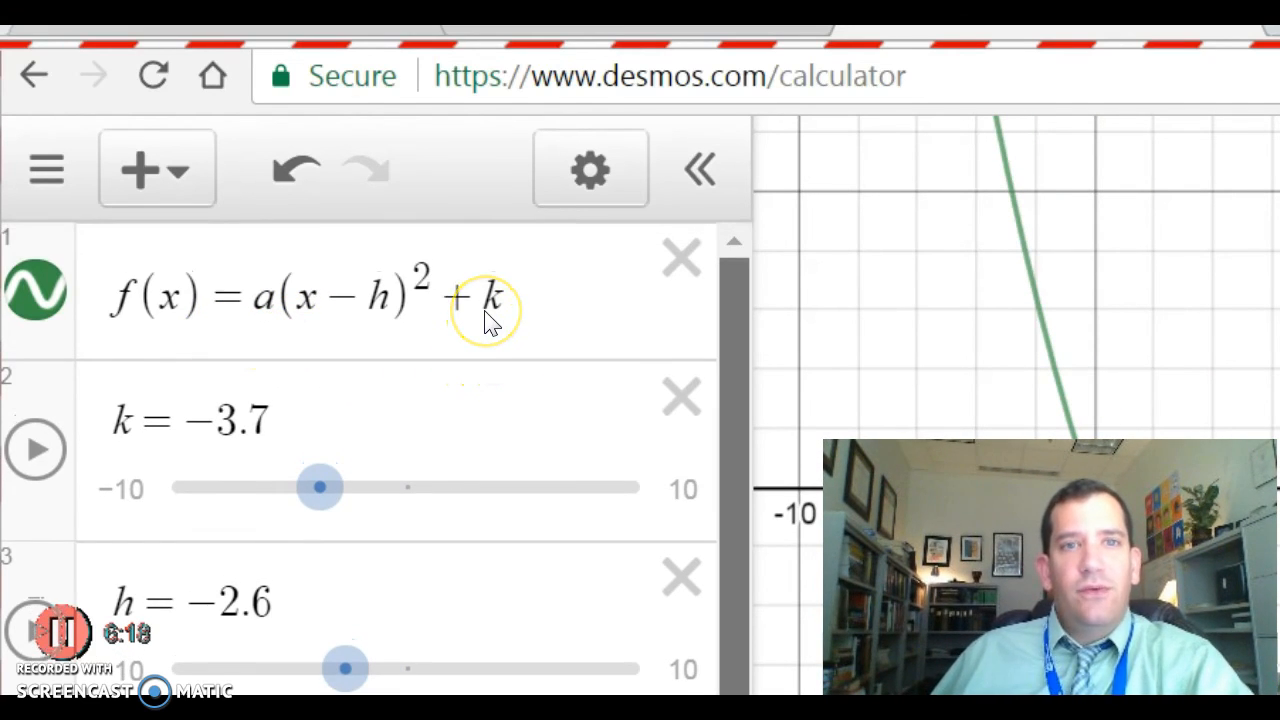